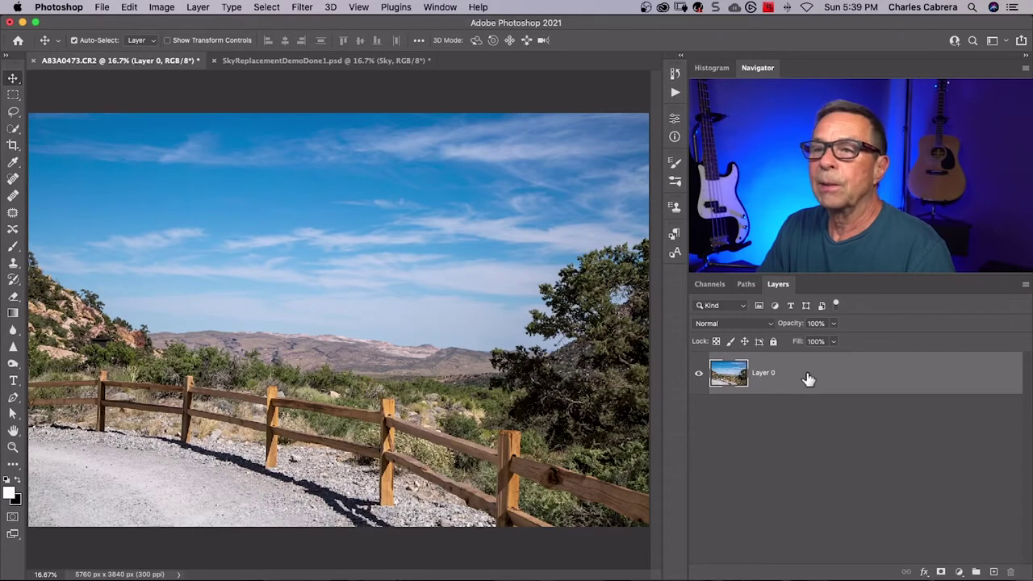
Start Sky Replacement on the fence photo and open its sky preset picker.
click(130, 7)
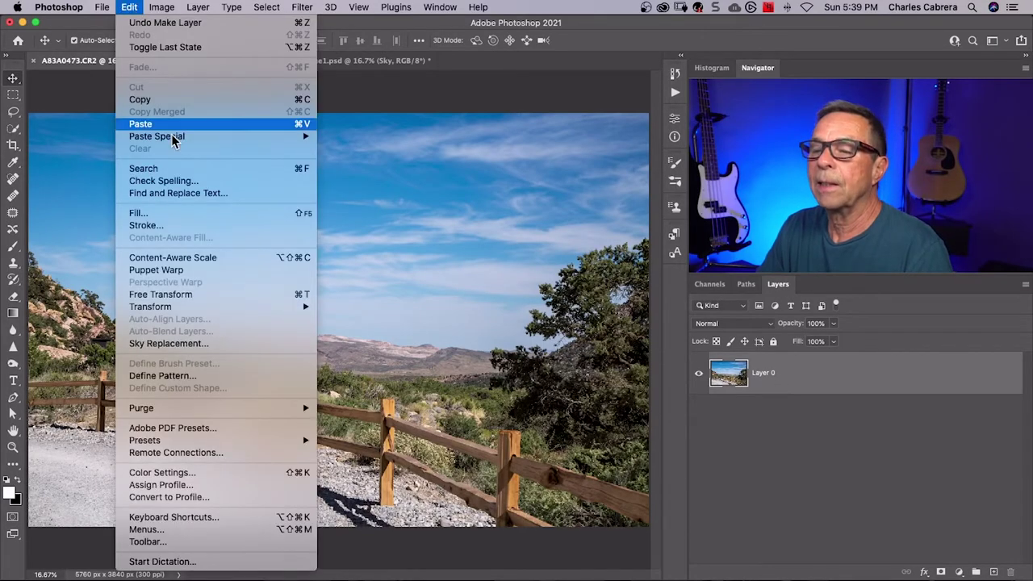
click(168, 342)
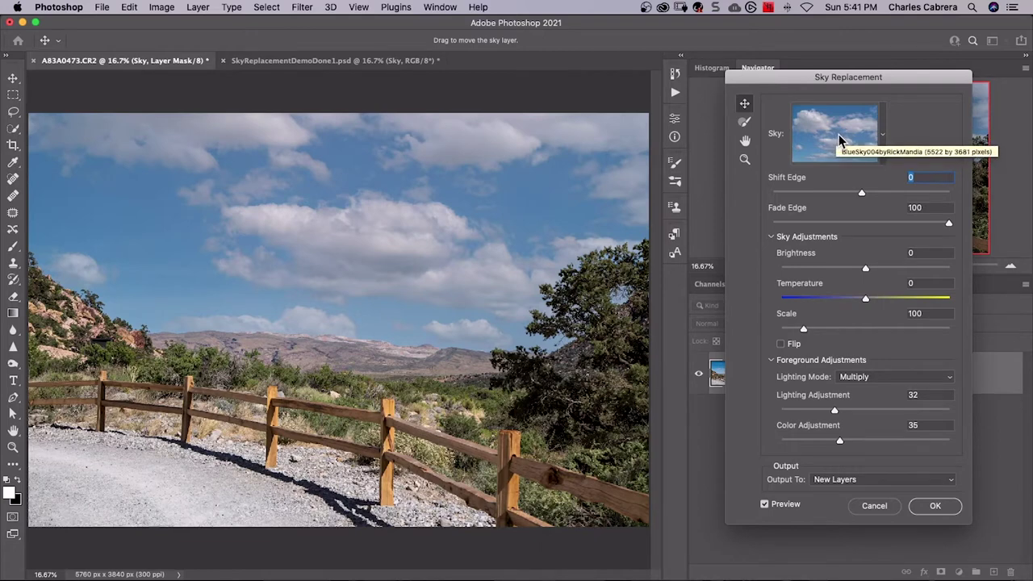
click(884, 138)
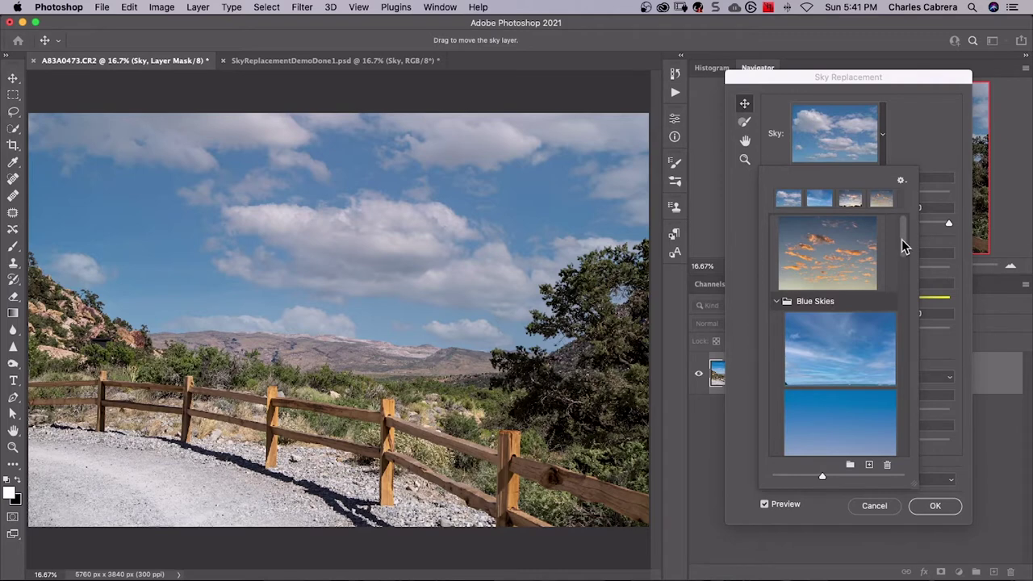
Browse the Blue Skies, Sunsets and Spectacular preset folders, leaving all three collapsed.
click(777, 304)
click(778, 304)
click(778, 304)
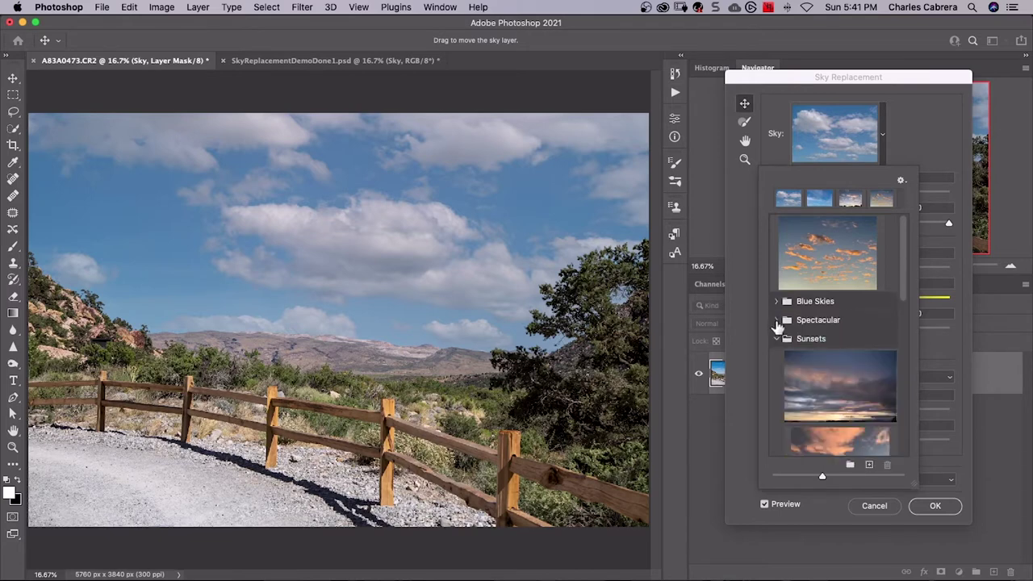
click(778, 339)
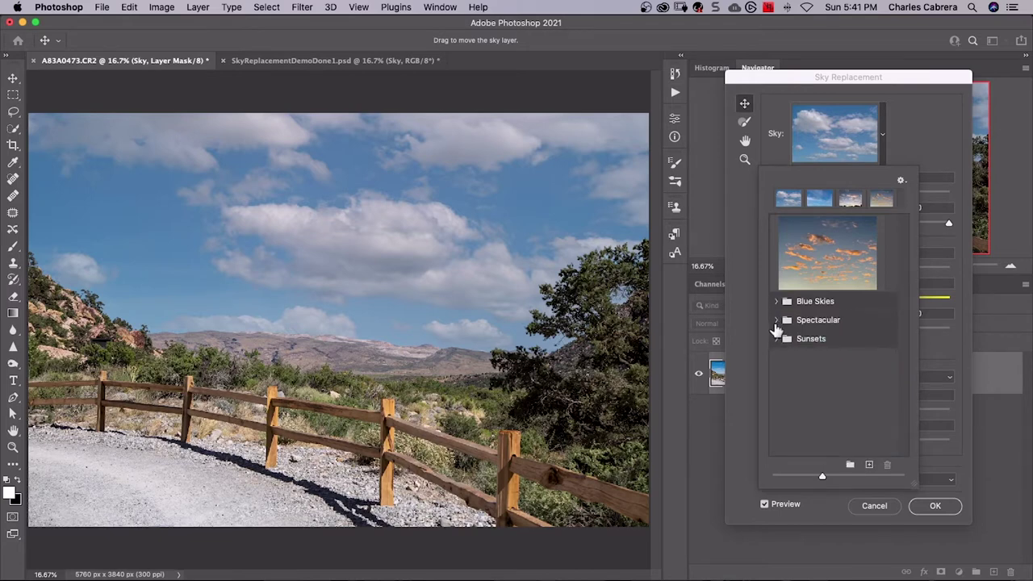
click(776, 321)
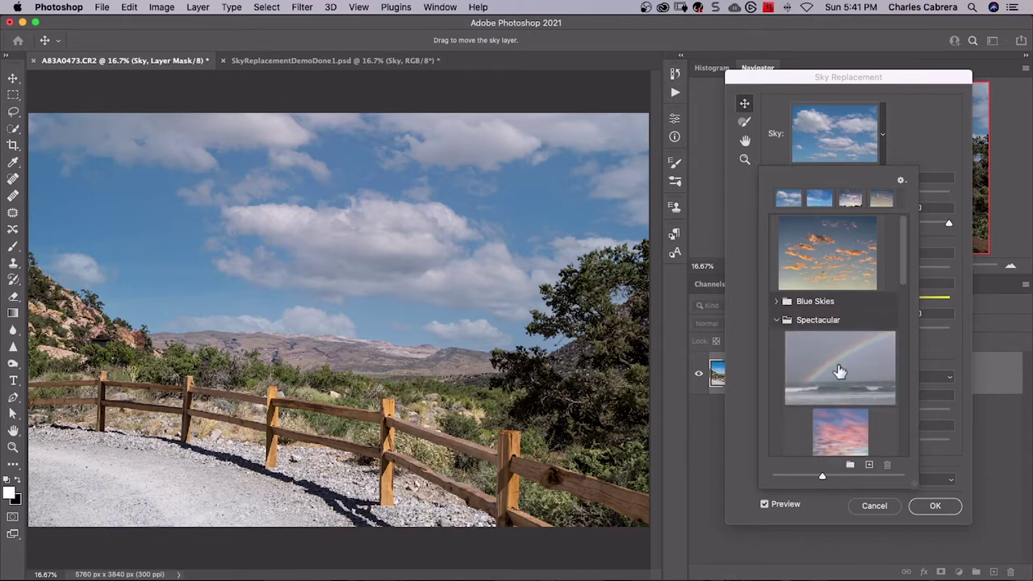
click(777, 321)
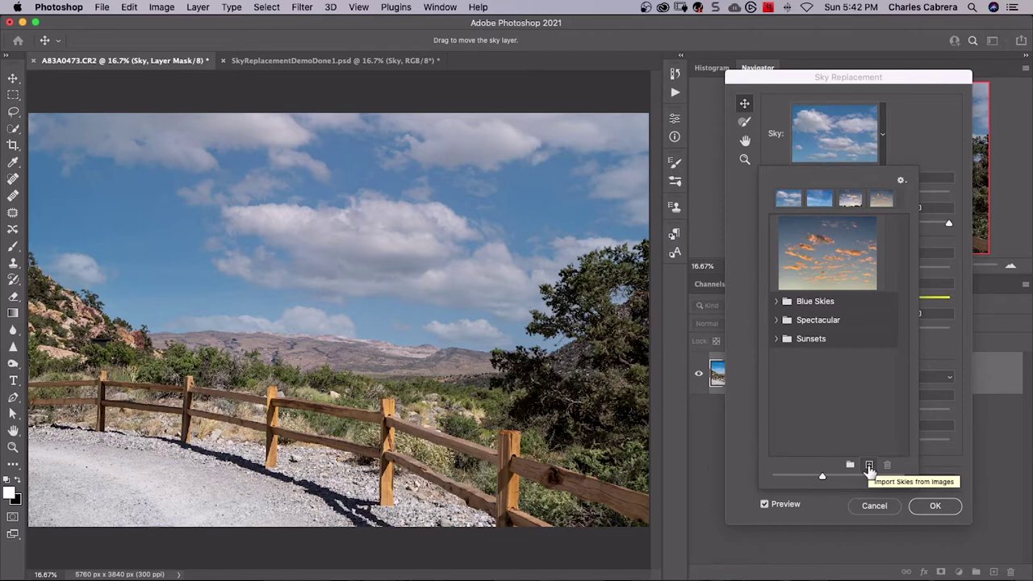
click(901, 181)
Create a new empty sky group named 'Red Rock Skys'.
mouse_move(797, 189)
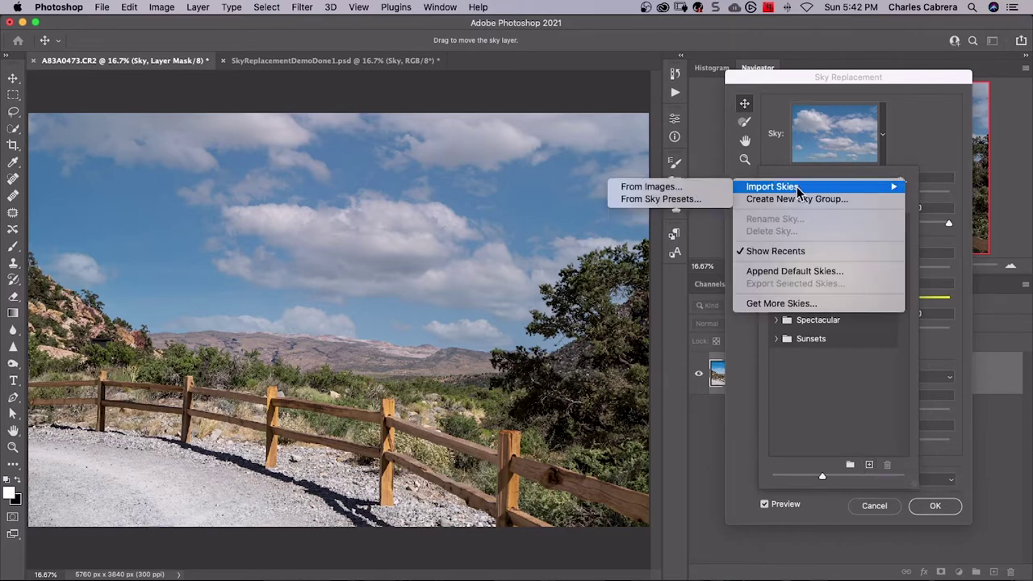
click(678, 190)
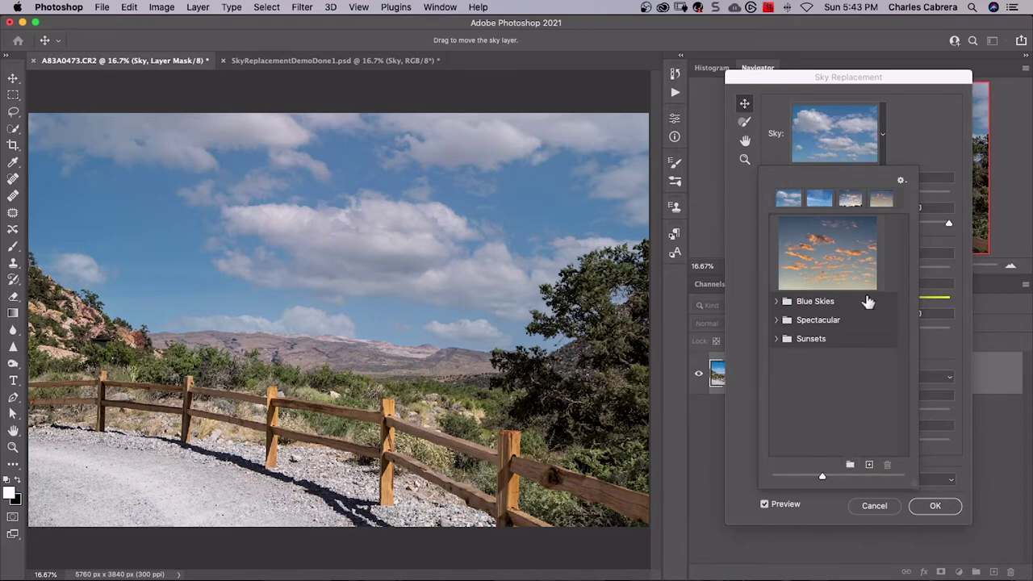
click(902, 181)
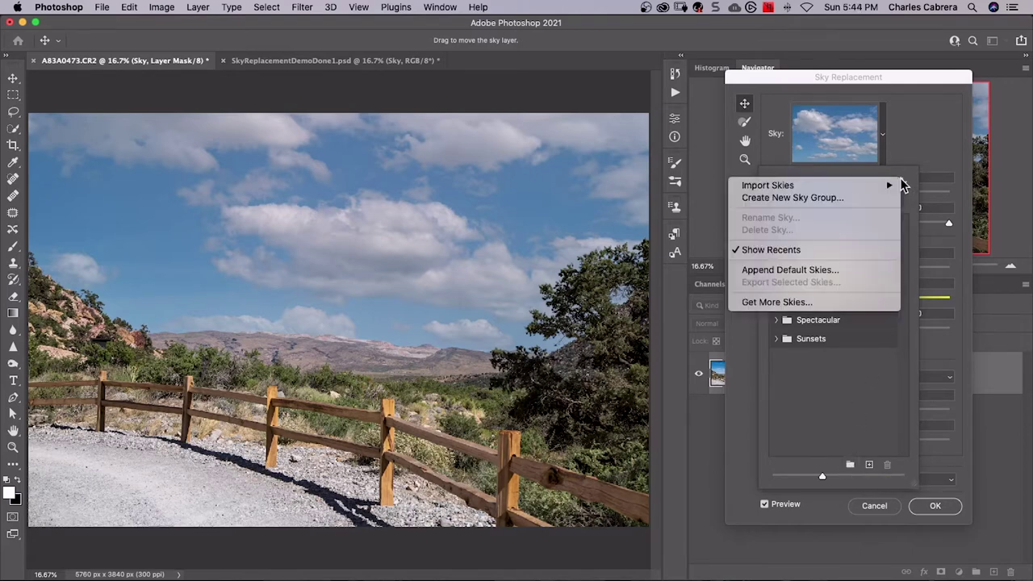
click(821, 197)
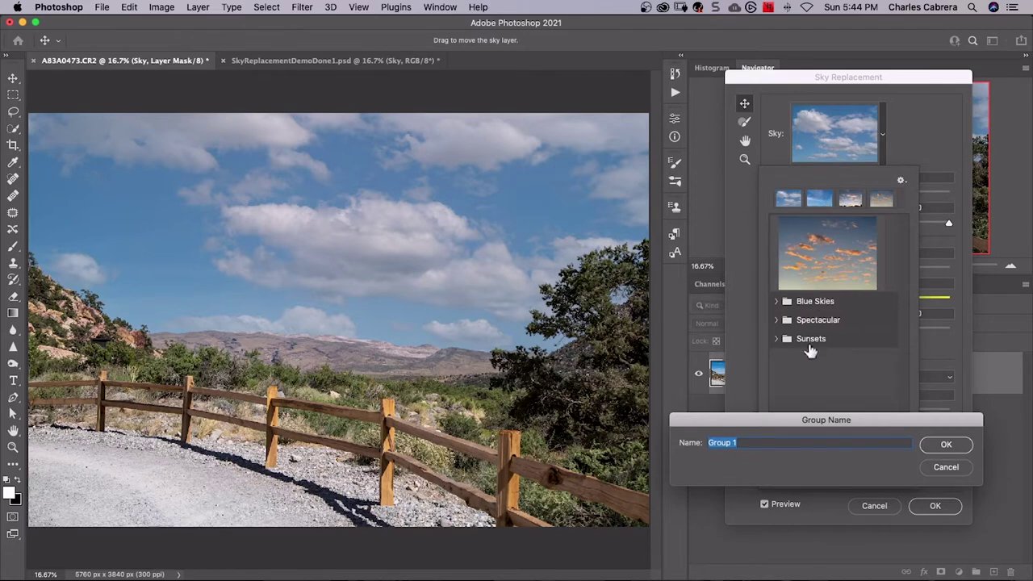
text(Red Ro)
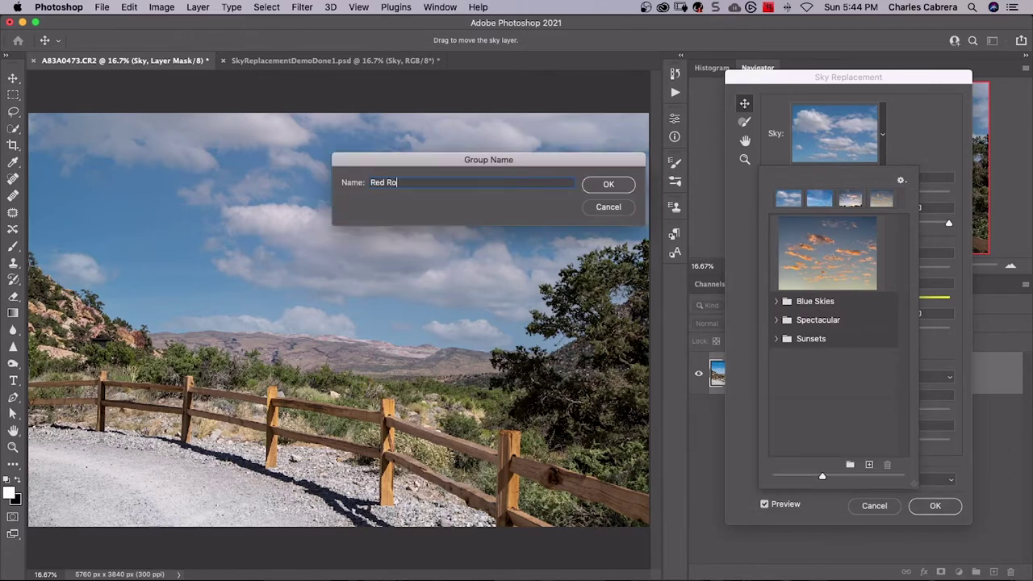
text(ck Skys)
key(Return)
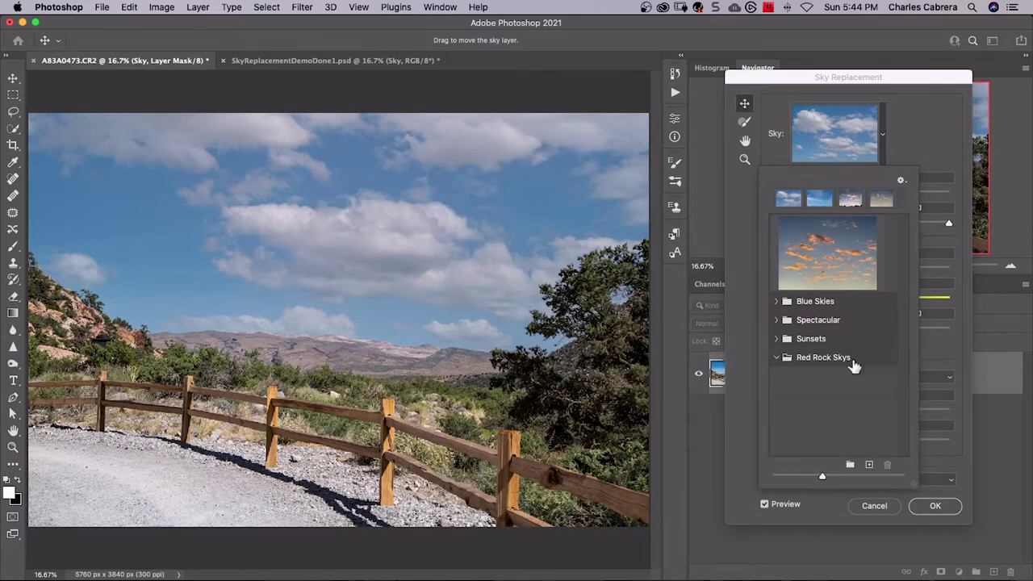
click(901, 181)
Import all eight cloudy sky JPGs from files into the Red Rock Skys group.
mouse_move(842, 186)
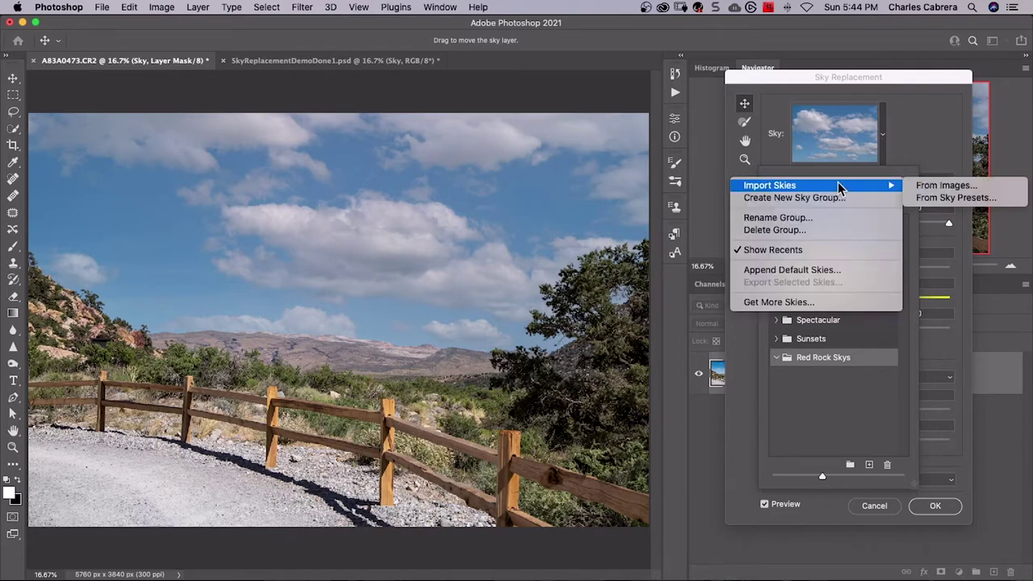
click(930, 187)
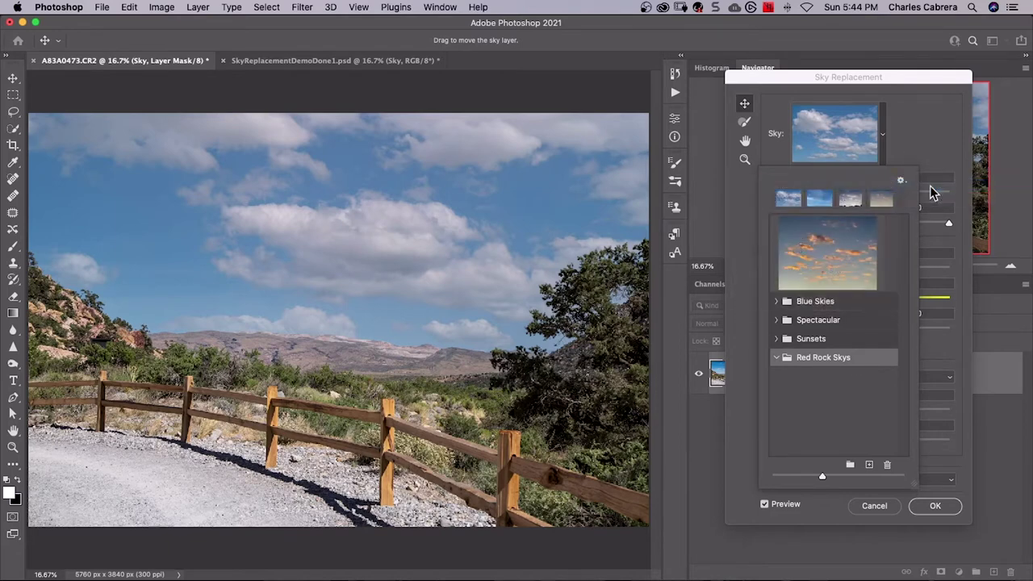
drag(554, 216, 547, 129)
click(653, 520)
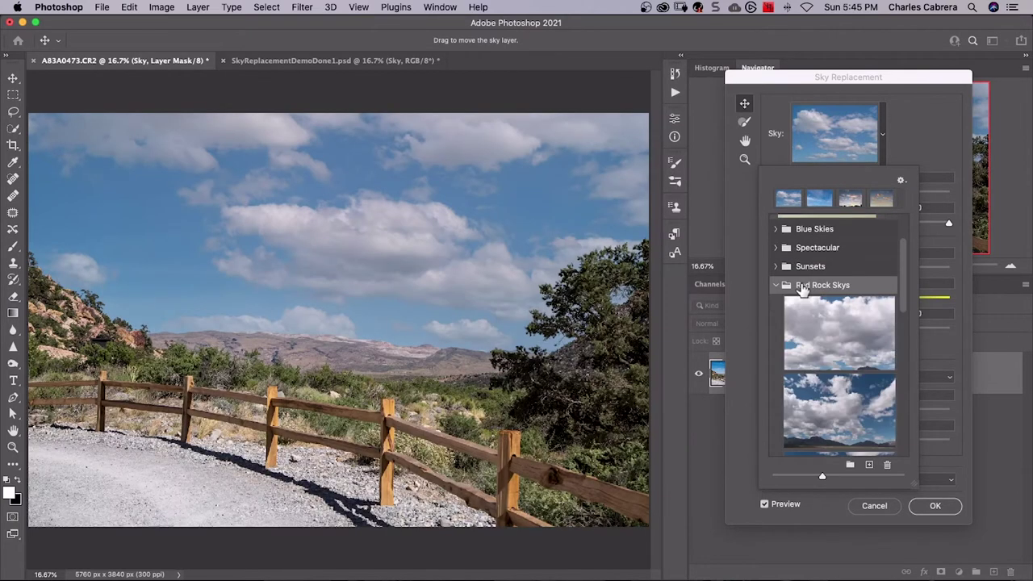
scroll(825, 323, down, 8)
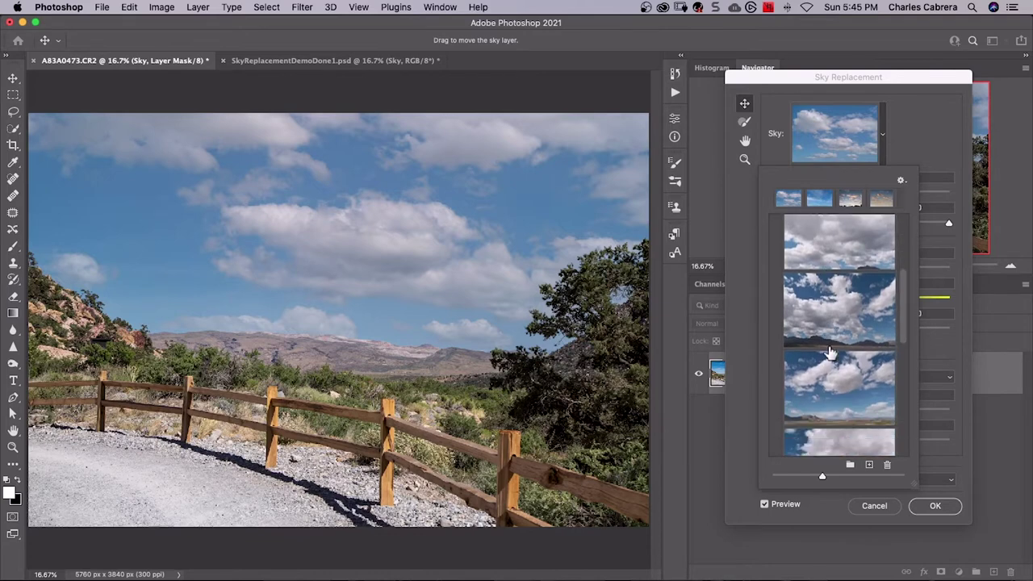
scroll(832, 352, down, 5)
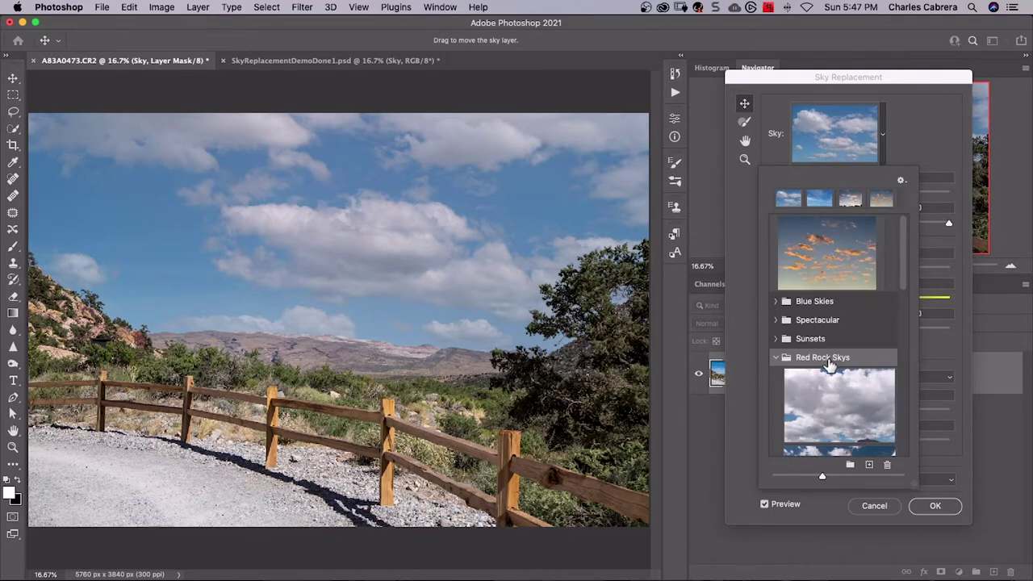
click(901, 179)
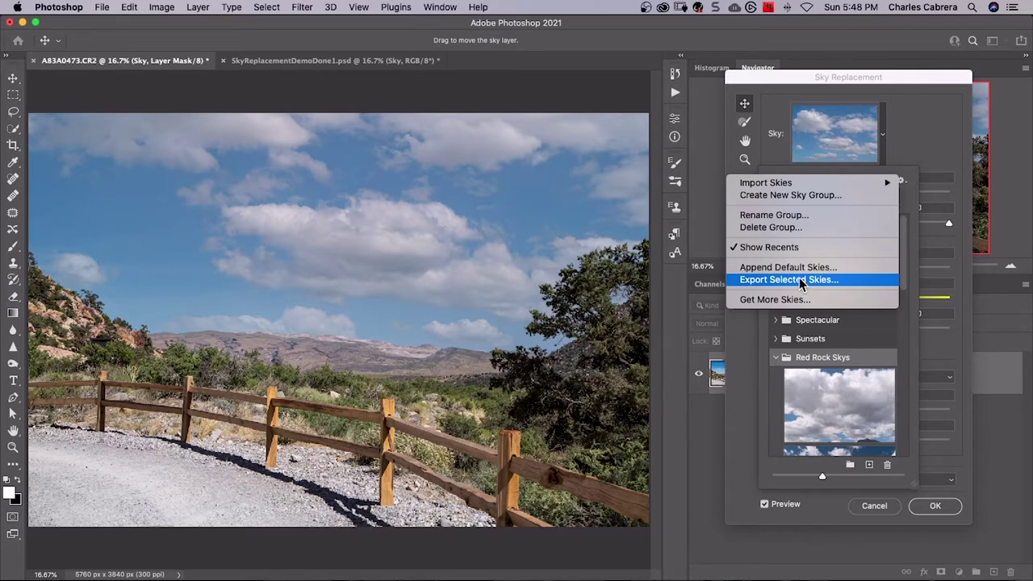
Export the Red Rock Skys group to Downloads as 'Red Rock Sky Presets.sky'.
click(800, 279)
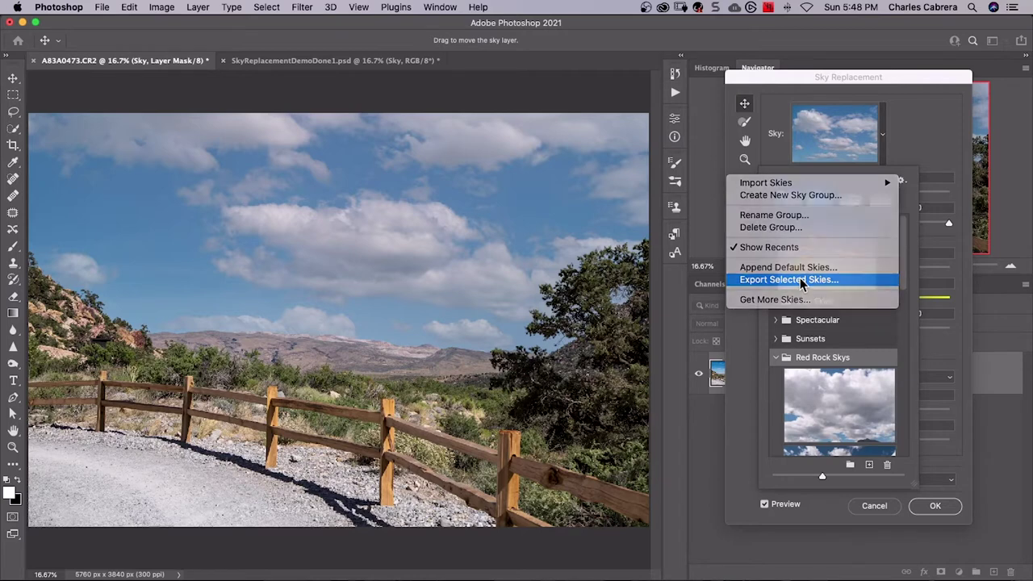
text(Red Rock Sky Presets.sky)
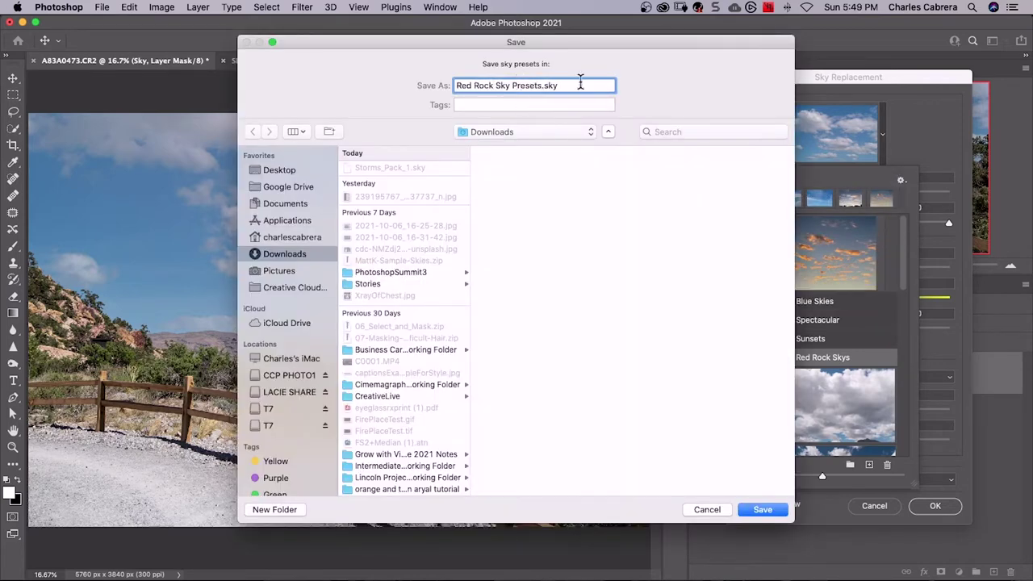
click(760, 509)
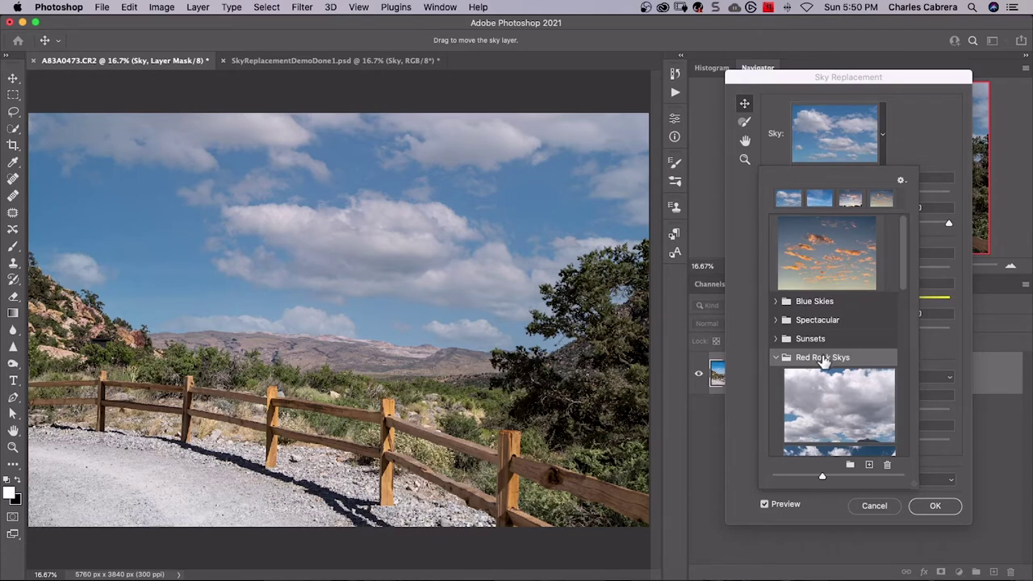
Delete the Red Rock Skys group, then restore it by importing Red Rock Sky Presets.sky.
click(887, 465)
click(613, 212)
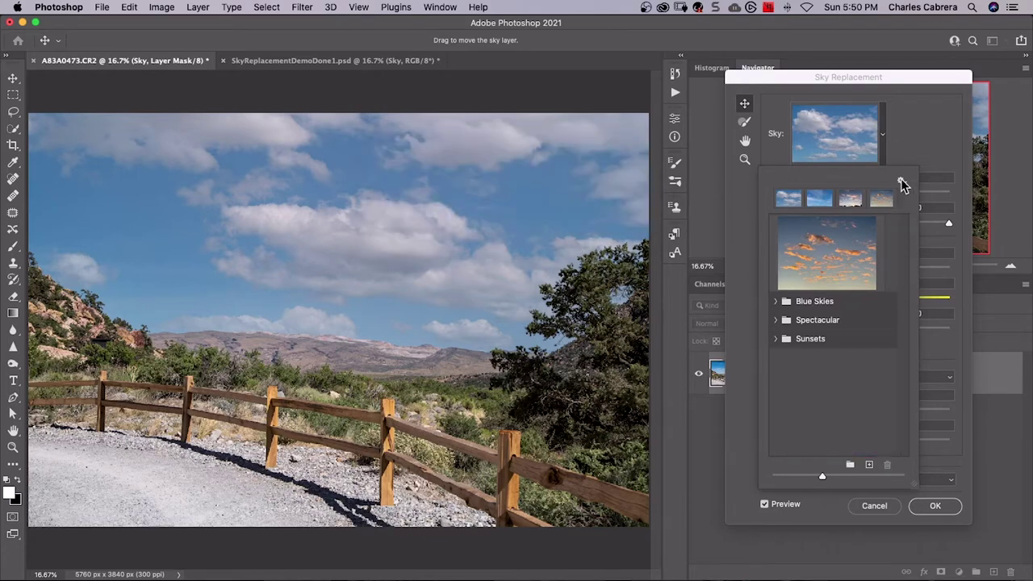
click(901, 180)
mouse_move(901, 186)
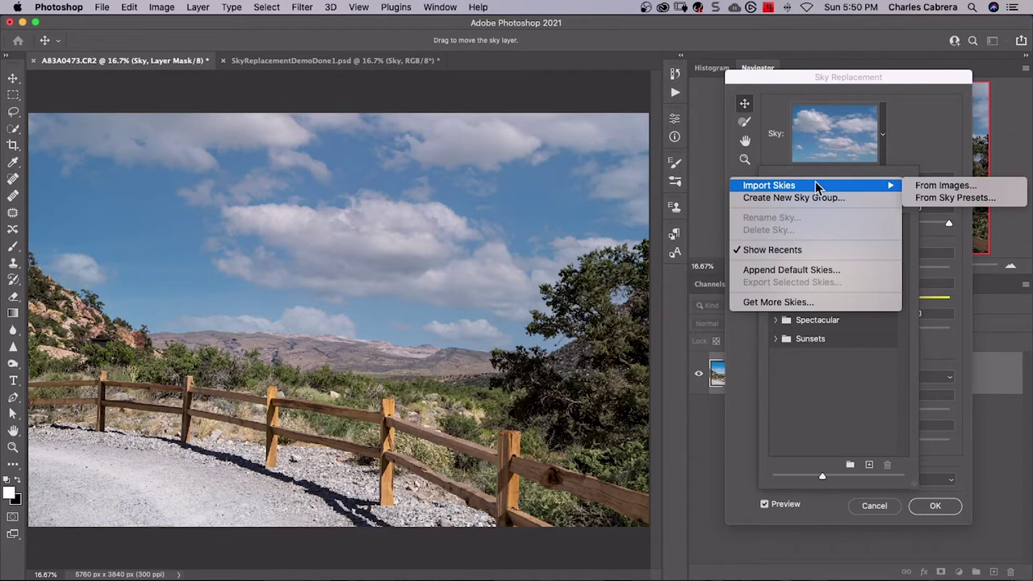
click(943, 200)
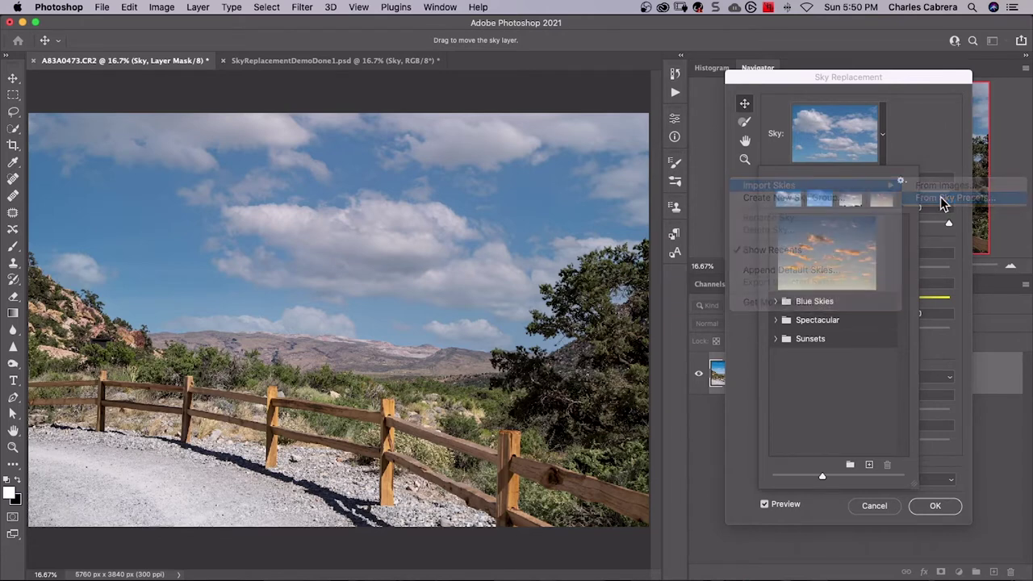
click(283, 129)
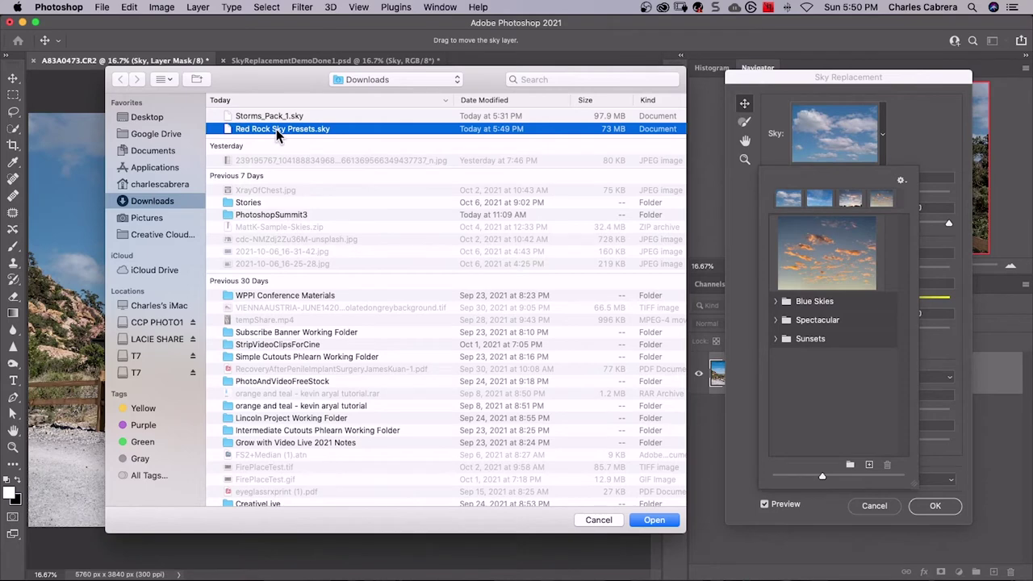
click(659, 520)
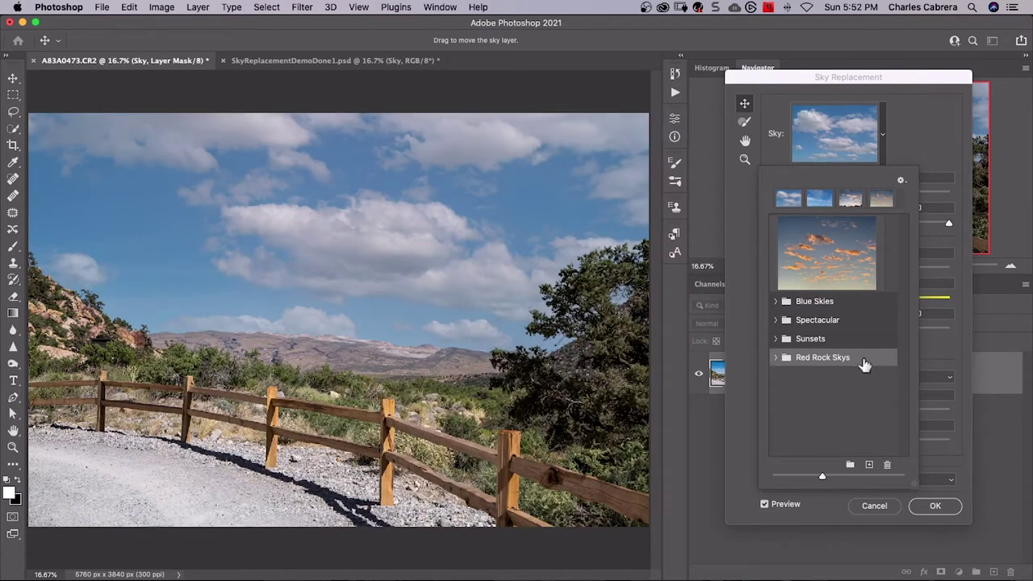
Check the restored Red Rock Skys group and follow Get More Skies to Adobe's sky page.
click(775, 358)
scroll(833, 381, down, 6)
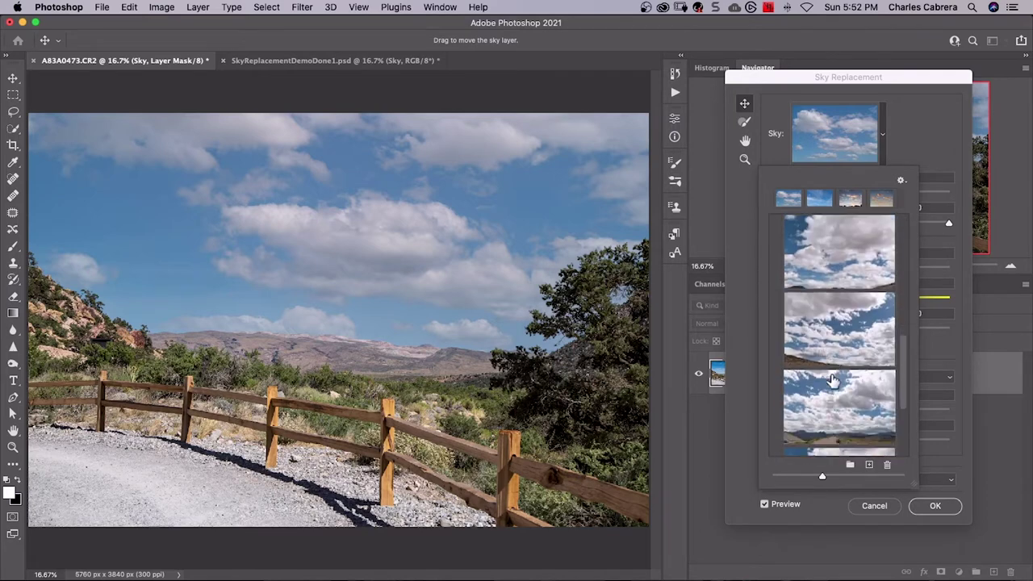
scroll(833, 381, down, 3)
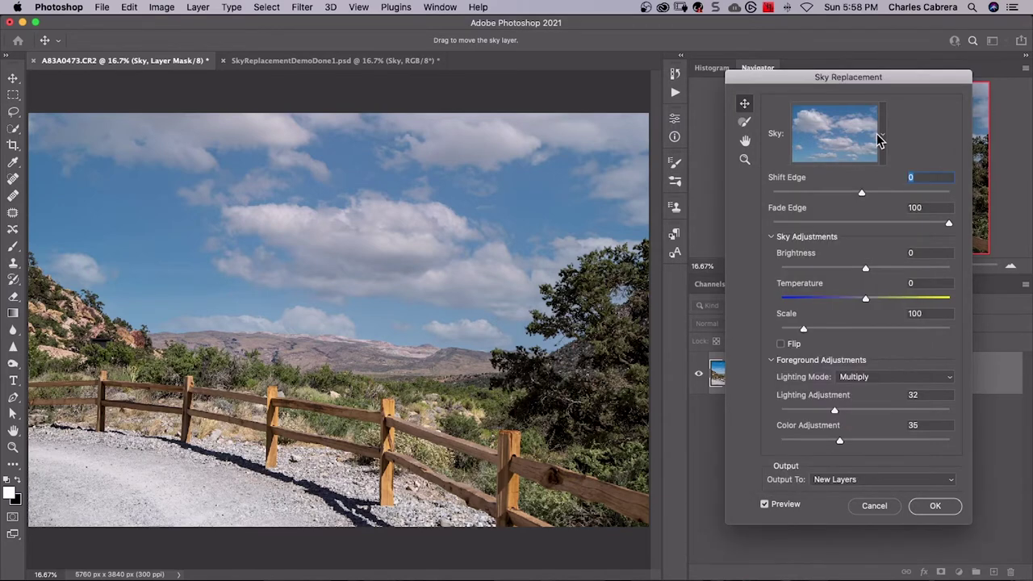
click(884, 137)
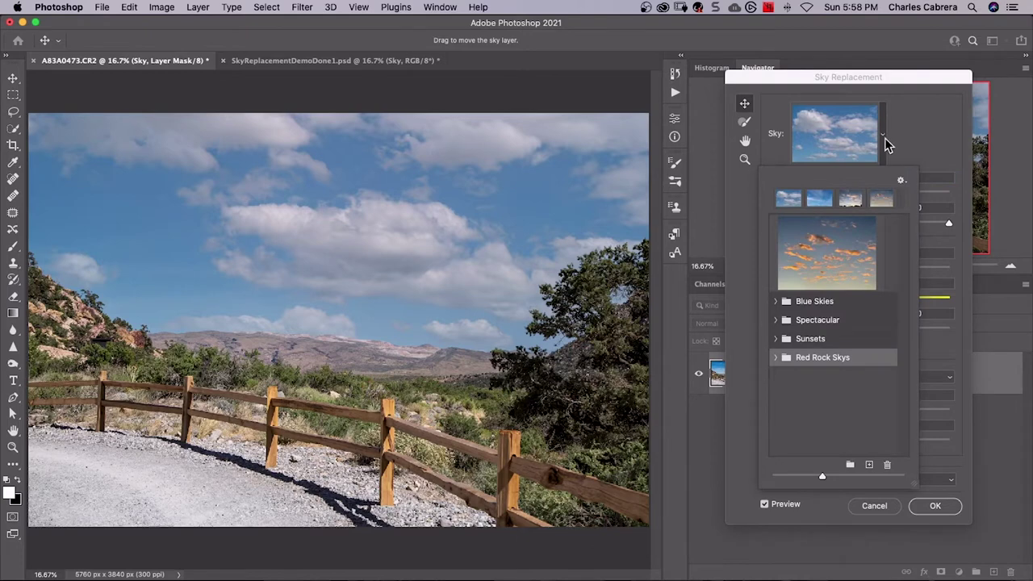
click(901, 182)
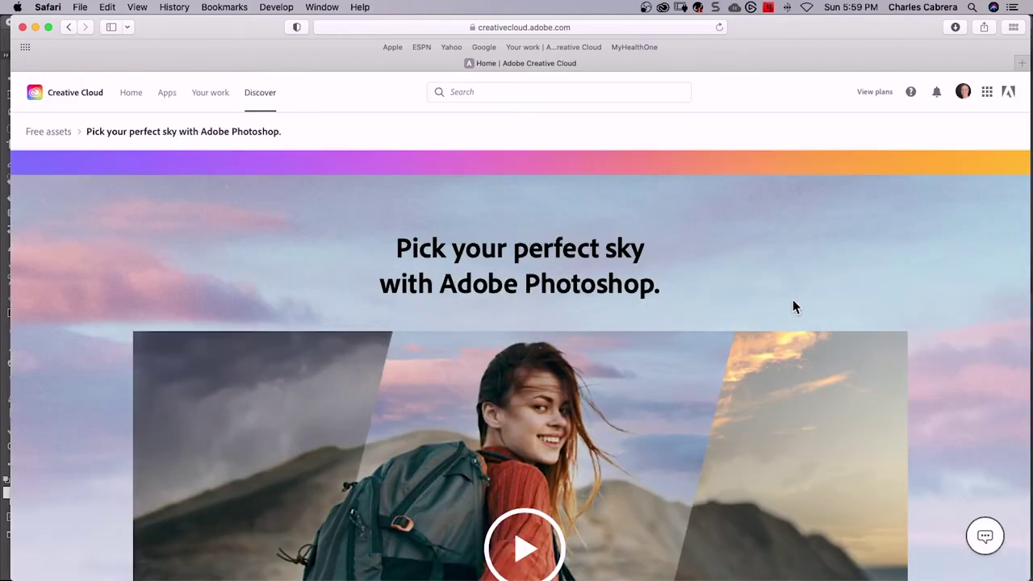
Scroll past Sunsets, Night Skies and Blue Skies to download the free Storms sky pack.
scroll(729, 275, down, 10)
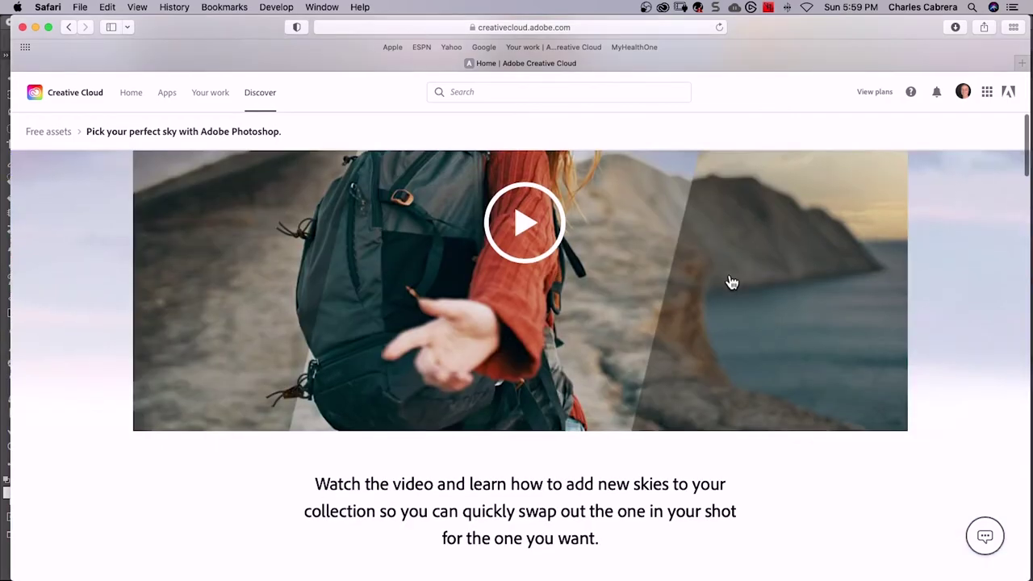
scroll(730, 282, down, 3)
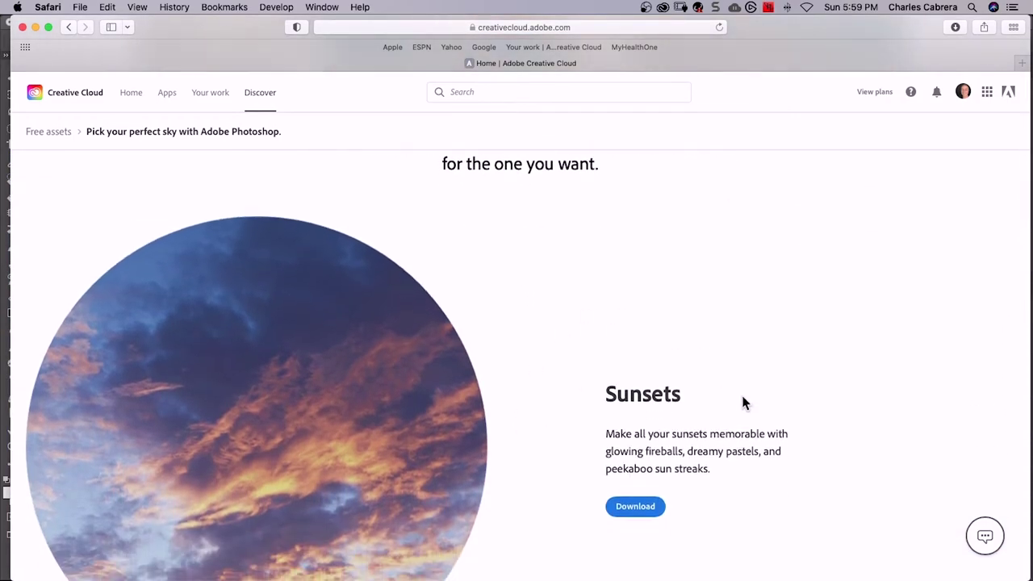
scroll(744, 401, down, 3)
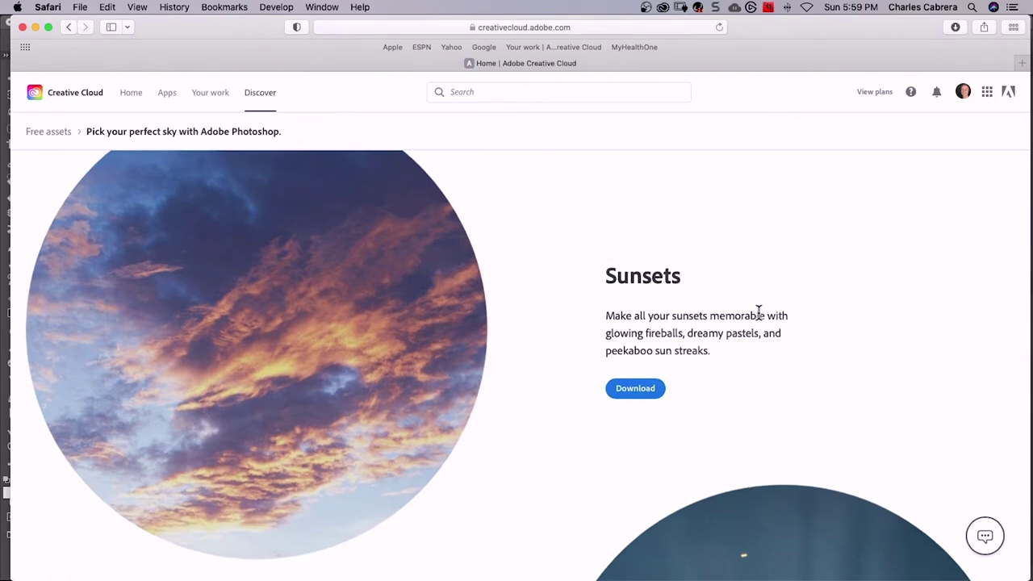
scroll(617, 359, down, 5)
scroll(323, 376, down, 4)
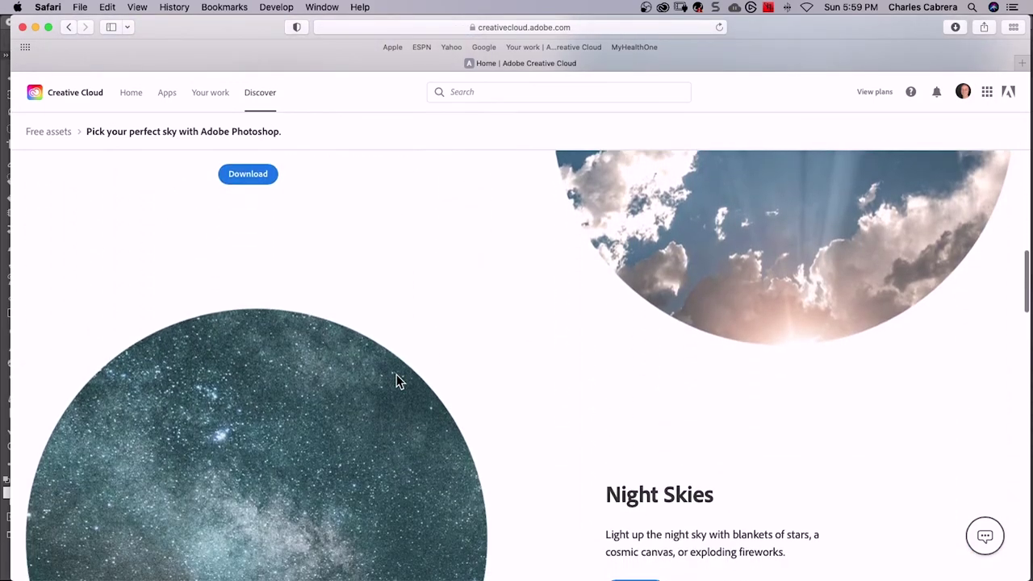
scroll(396, 381, down, 2)
scroll(618, 383, down, 4)
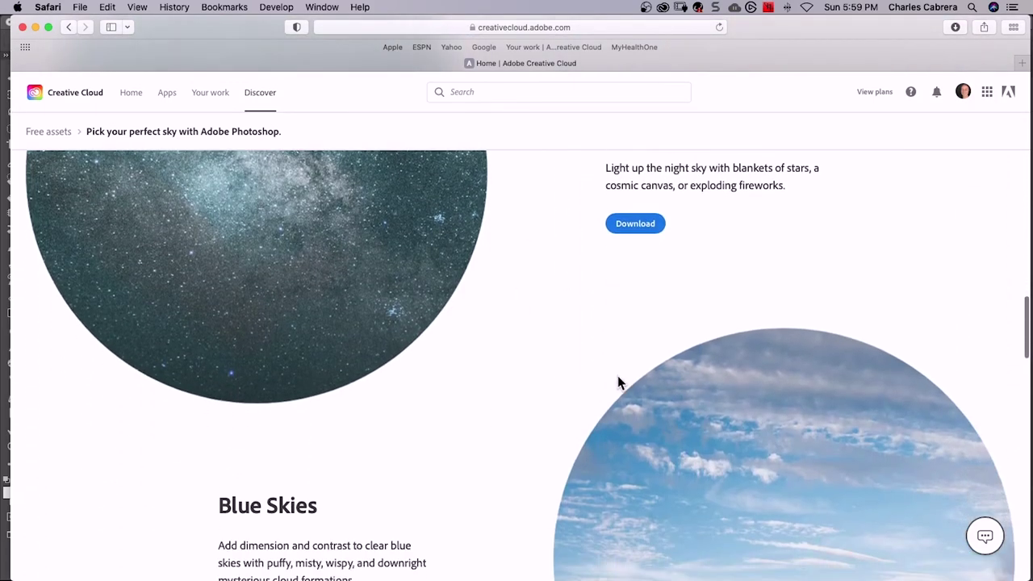
scroll(618, 382, down, 4)
scroll(618, 381, down, 4)
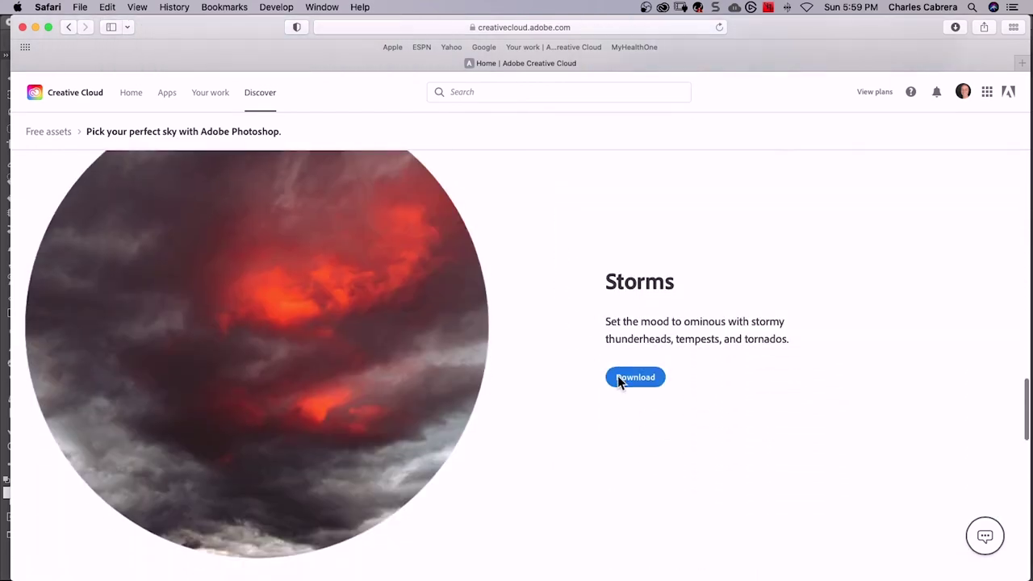
scroll(618, 377, down, 2)
scroll(618, 383, up, 3)
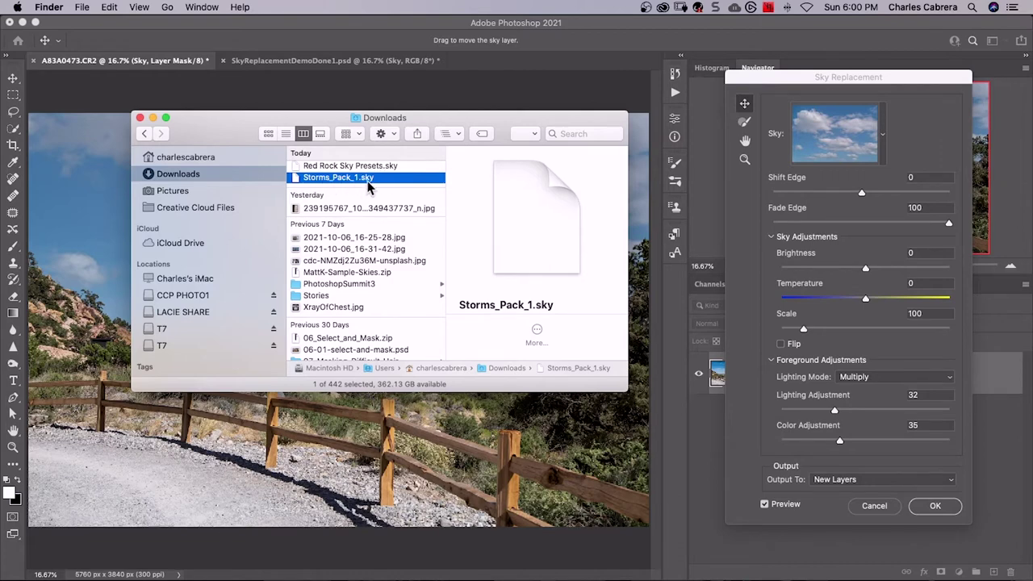
Return from Finder to Photoshop's sky preset list.
click(882, 134)
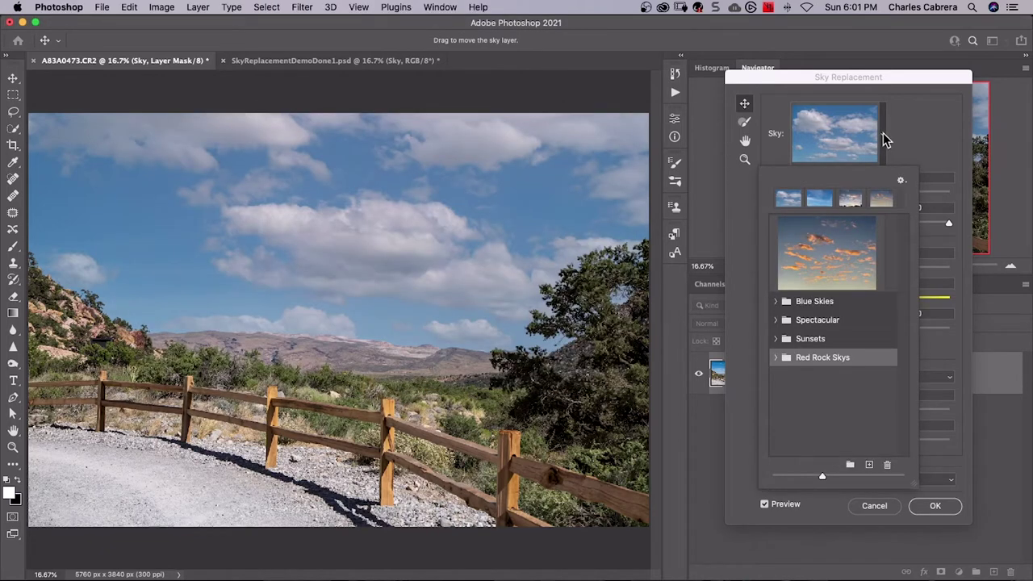
Import Storms_Pack_1.sky as a new sky group and expand it to view the storm skies.
click(904, 184)
mouse_move(898, 186)
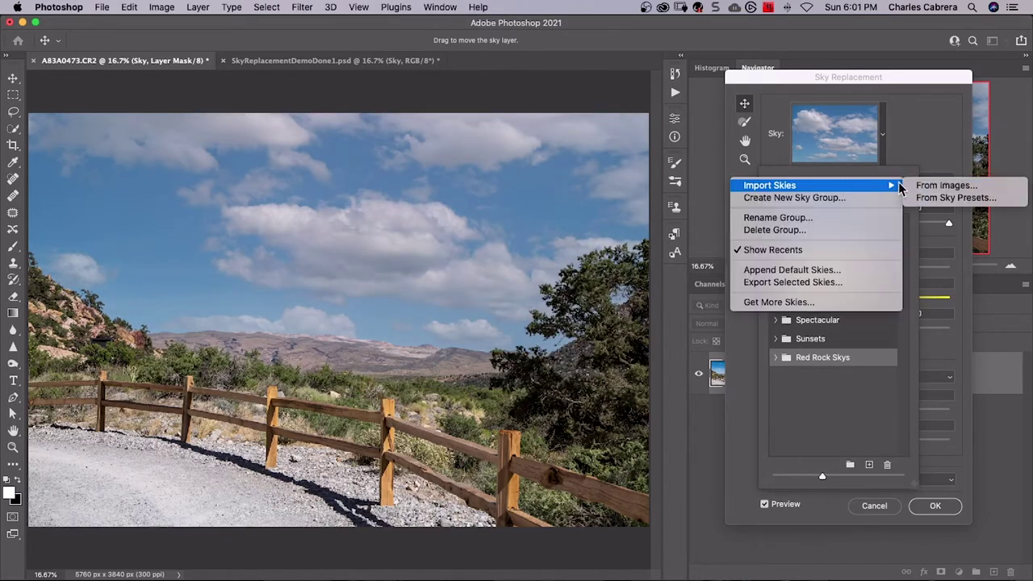
click(926, 198)
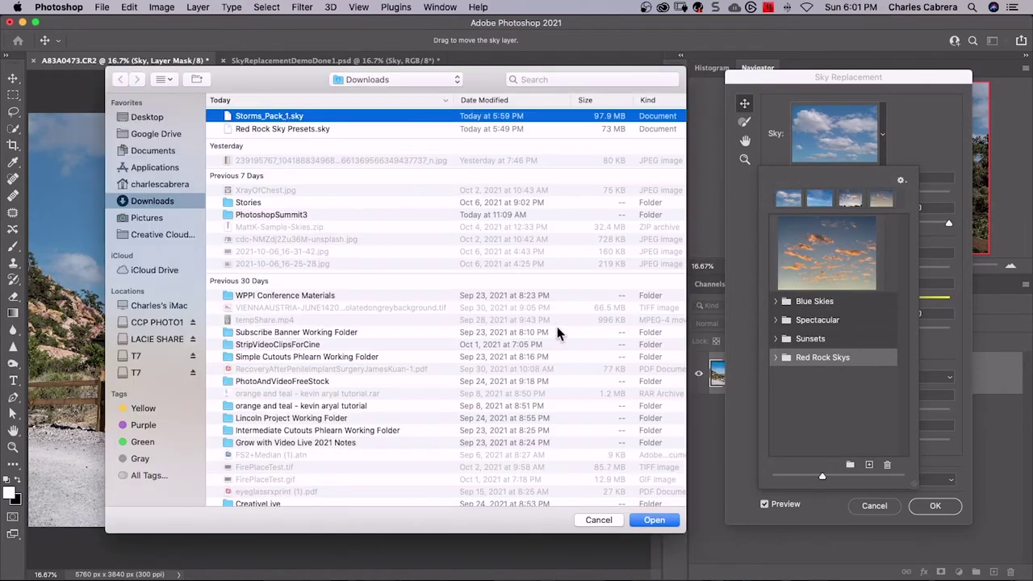
click(646, 520)
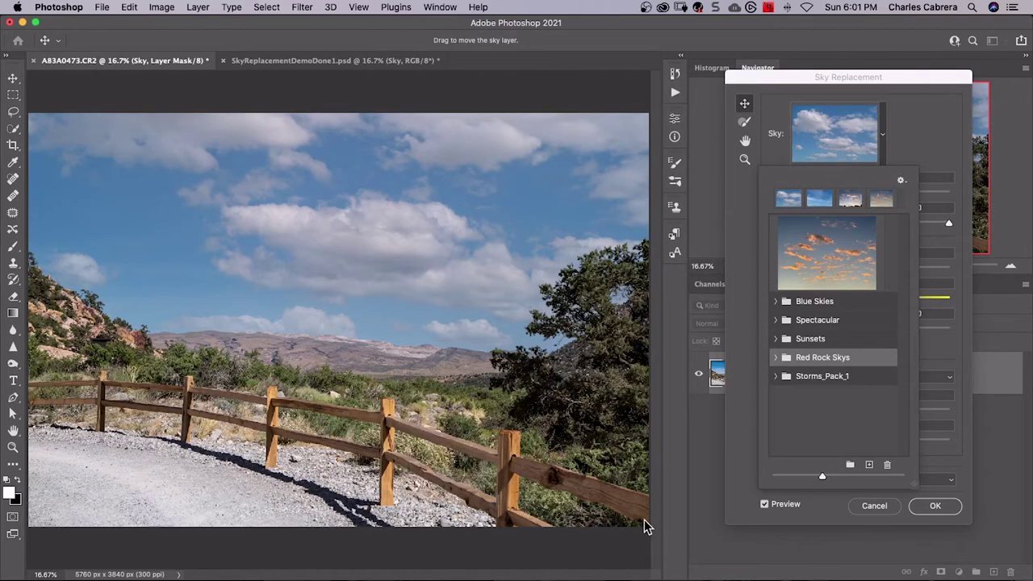
click(777, 378)
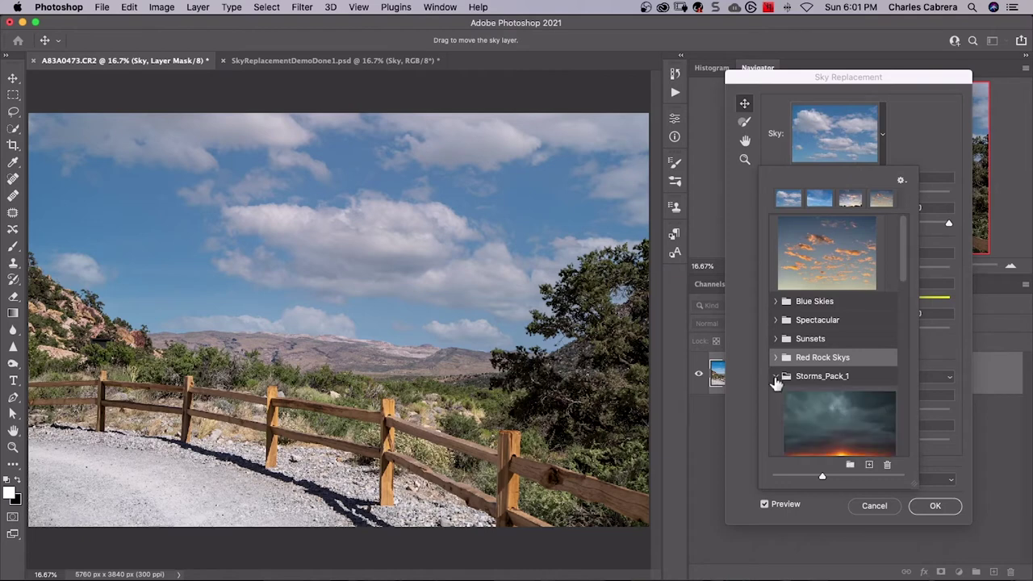
scroll(813, 287, down, 3)
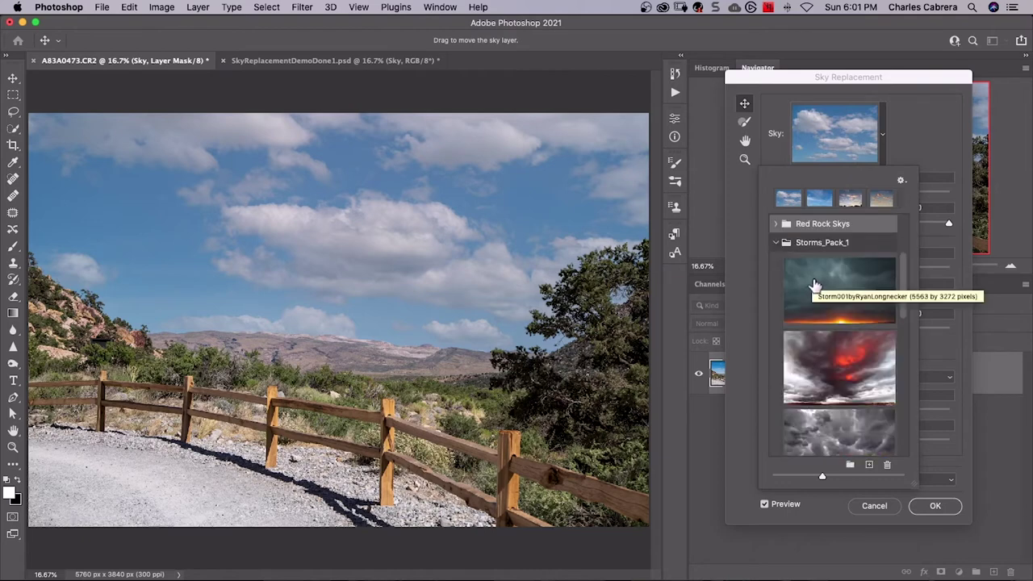
scroll(815, 289, down, 8)
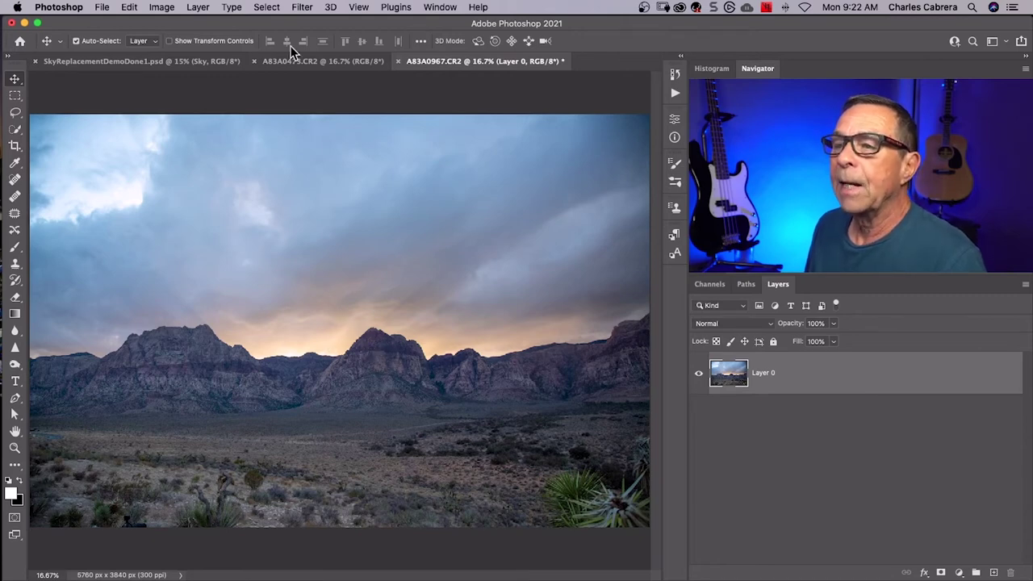
Start Sky Replacement on the fence photo A83A0473.CR2 from the Edit menu.
click(130, 7)
click(149, 345)
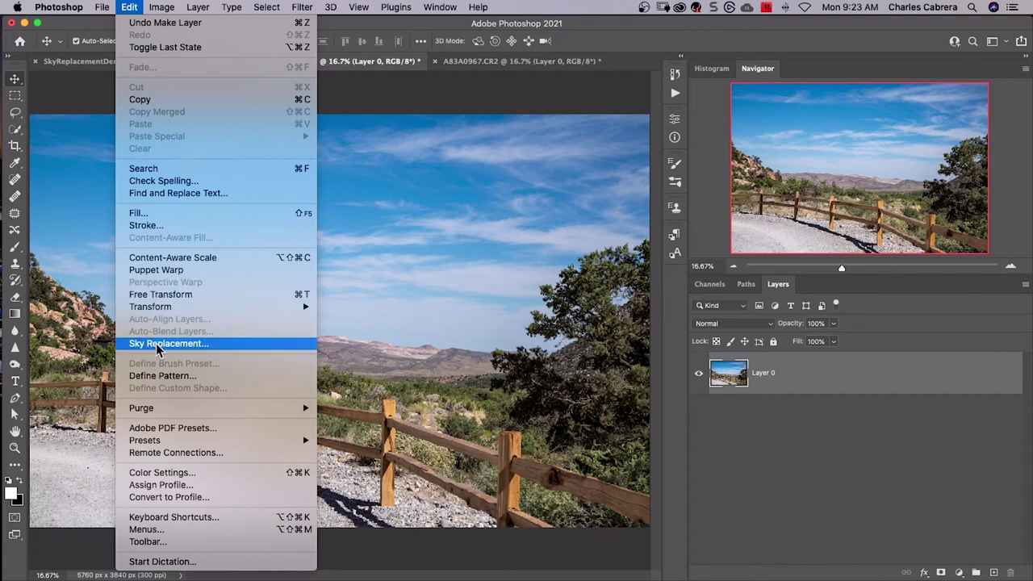
Replace the blue sky with the grey mammatus storm clouds from the Storms_Pack_1 presets.
click(158, 345)
click(882, 135)
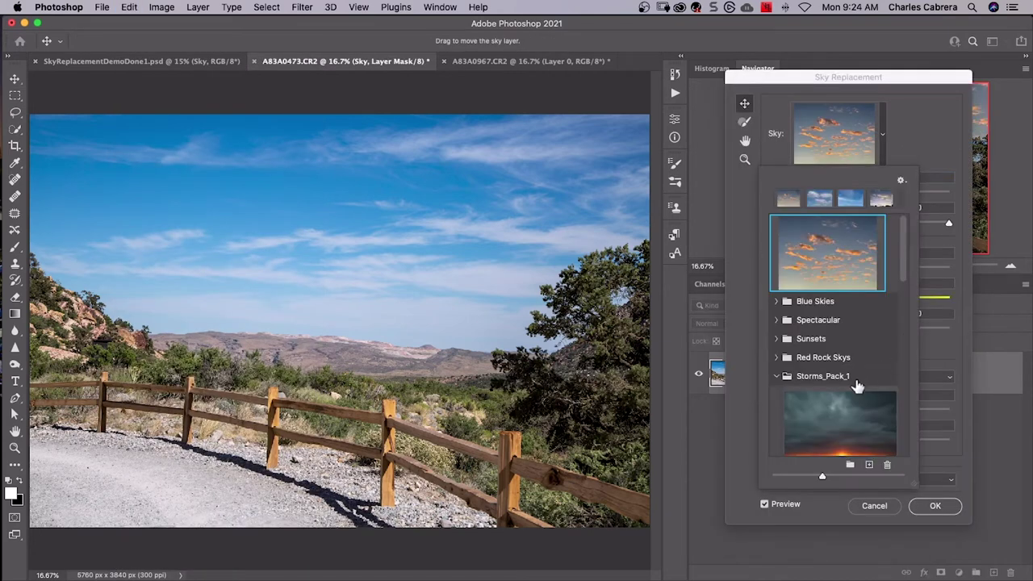
click(777, 378)
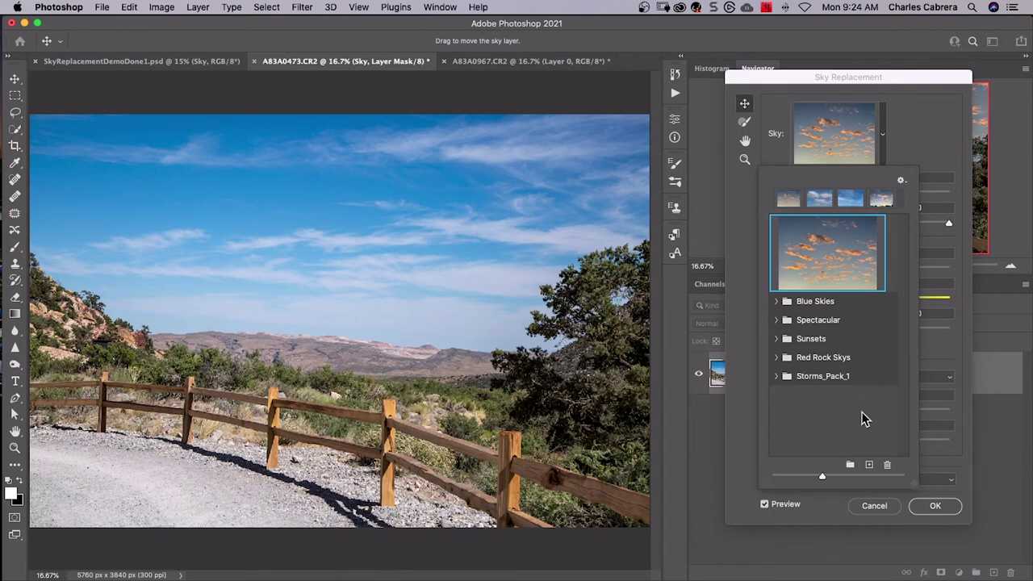
click(852, 376)
scroll(848, 383, down, 5)
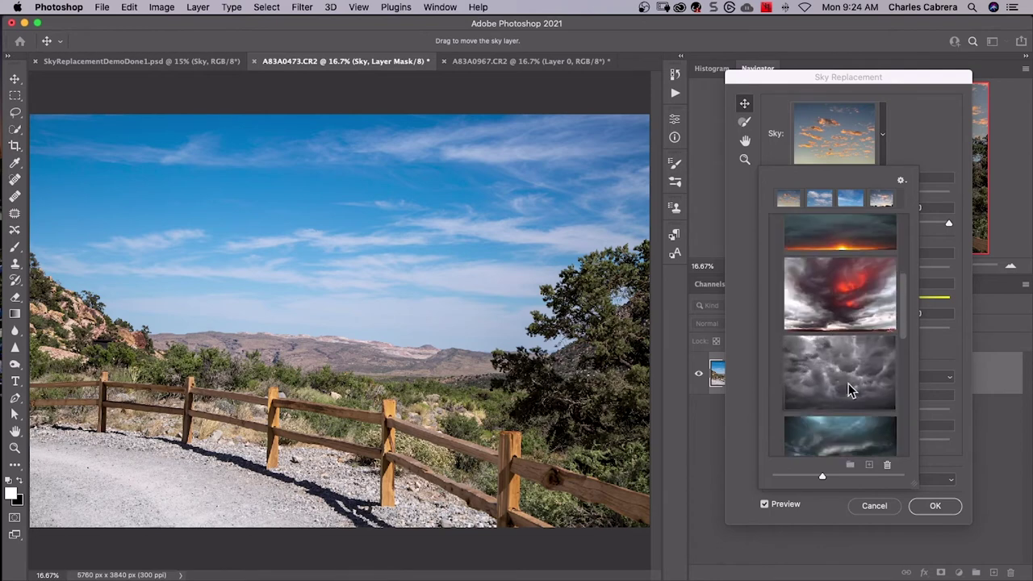
click(849, 384)
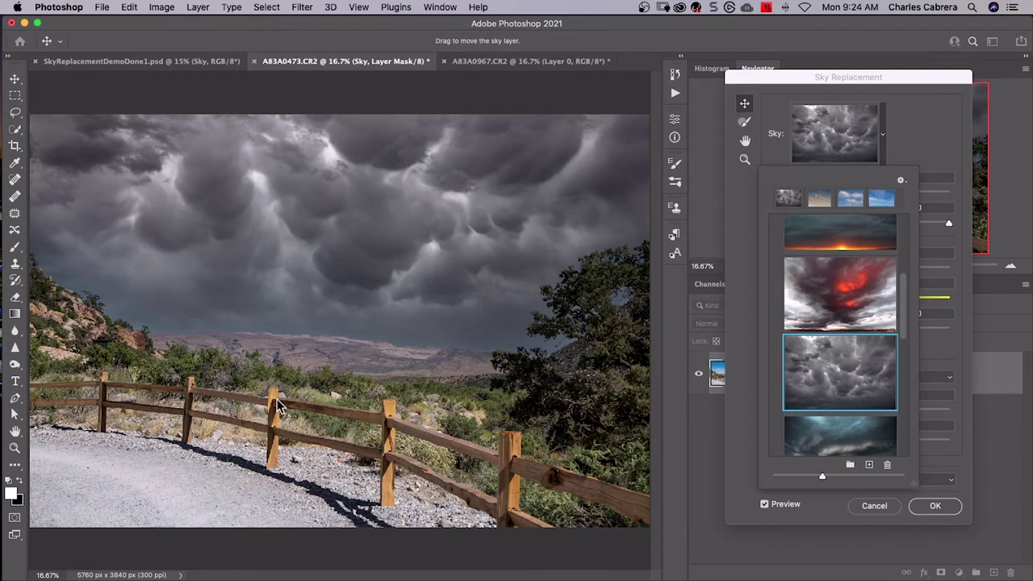
Nudge the storm sky slightly upward within the fence photo's sky.
click(744, 105)
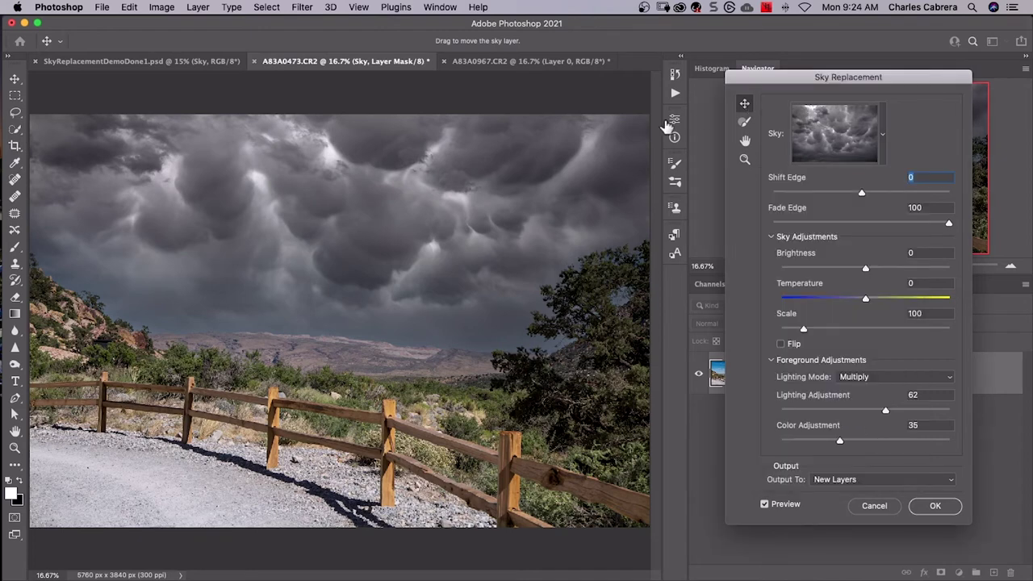
mouse_move(199, 209)
mouse_down()
mouse_move(210, 229)
mouse_move(215, 213)
mouse_move(175, 208)
mouse_move(198, 183)
mouse_move(198, 203)
mouse_up()
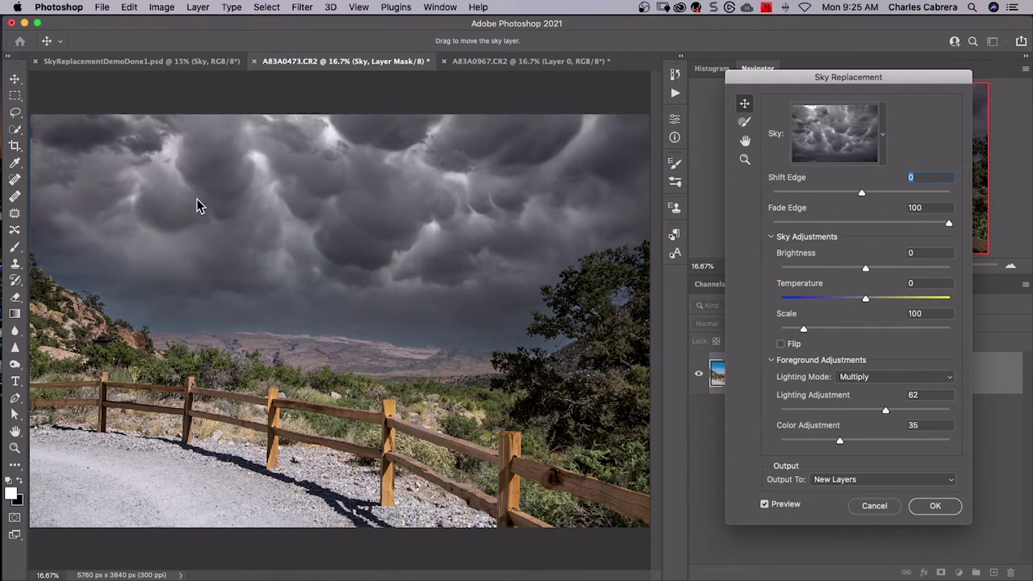
click(745, 123)
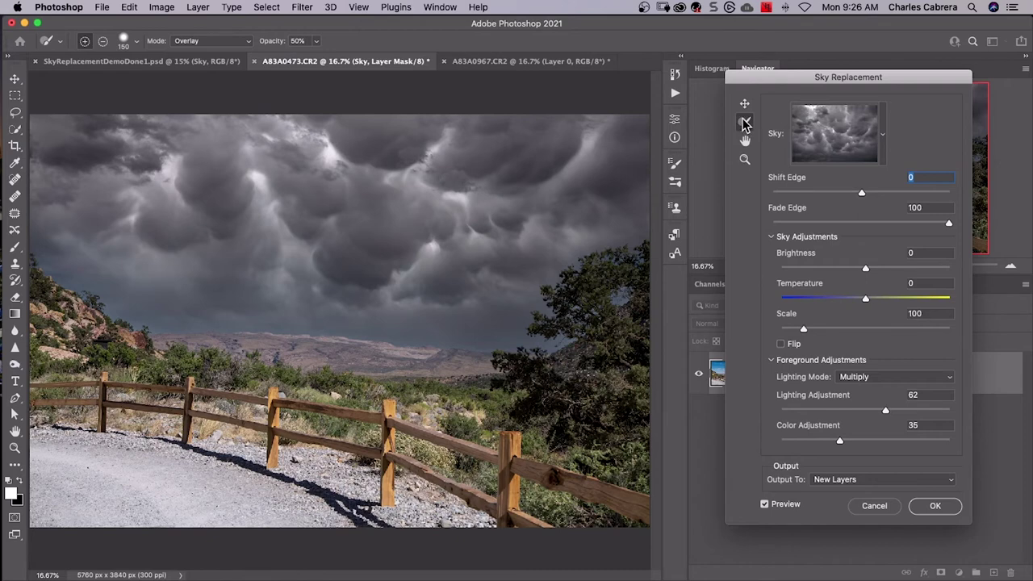
Zoom in and pan to inspect the horizon, fence and storm clouds, then zoom back out.
click(744, 141)
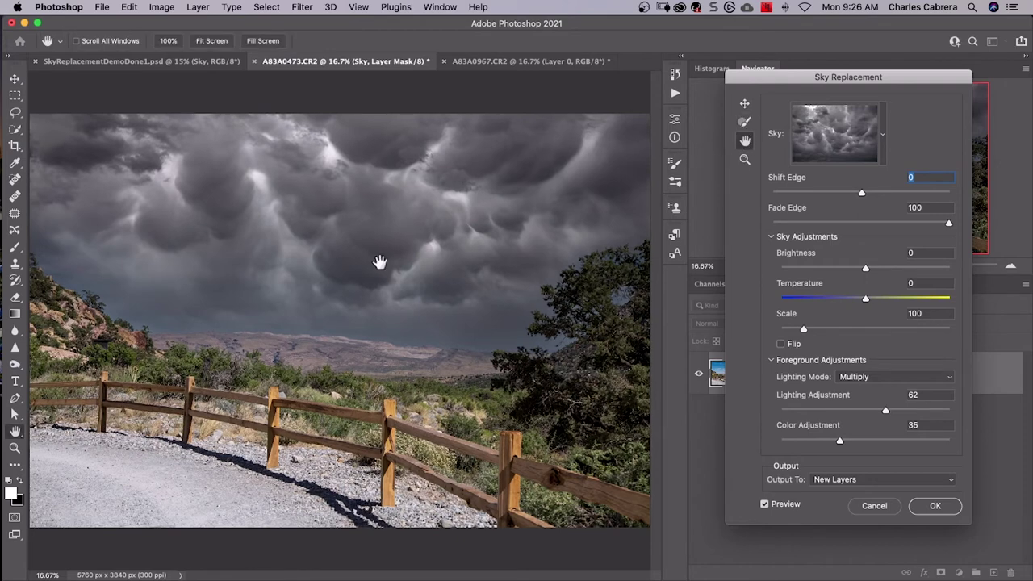
key(super+equal)
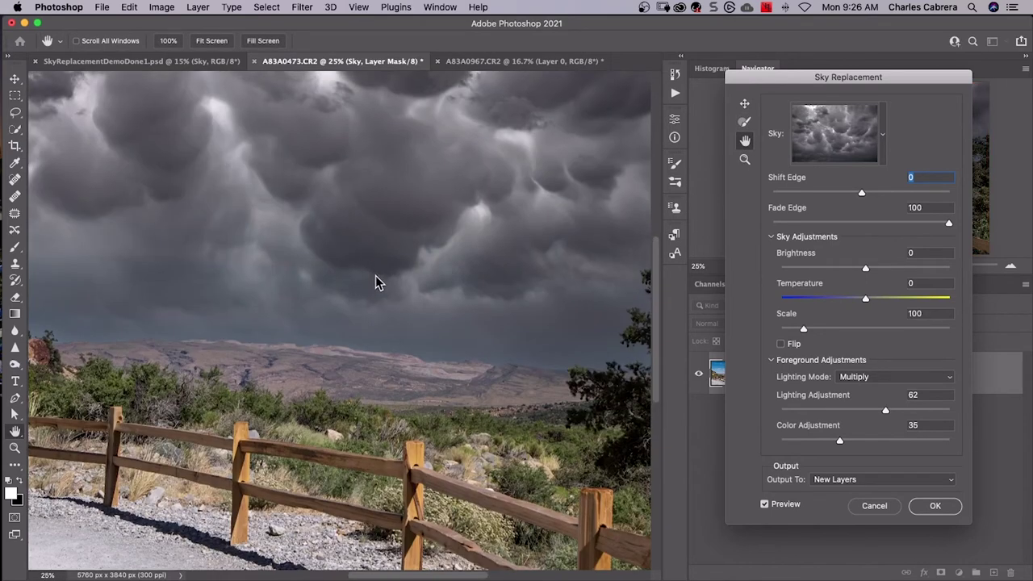
drag(376, 275, 405, 303)
key(super+minus)
key(z)
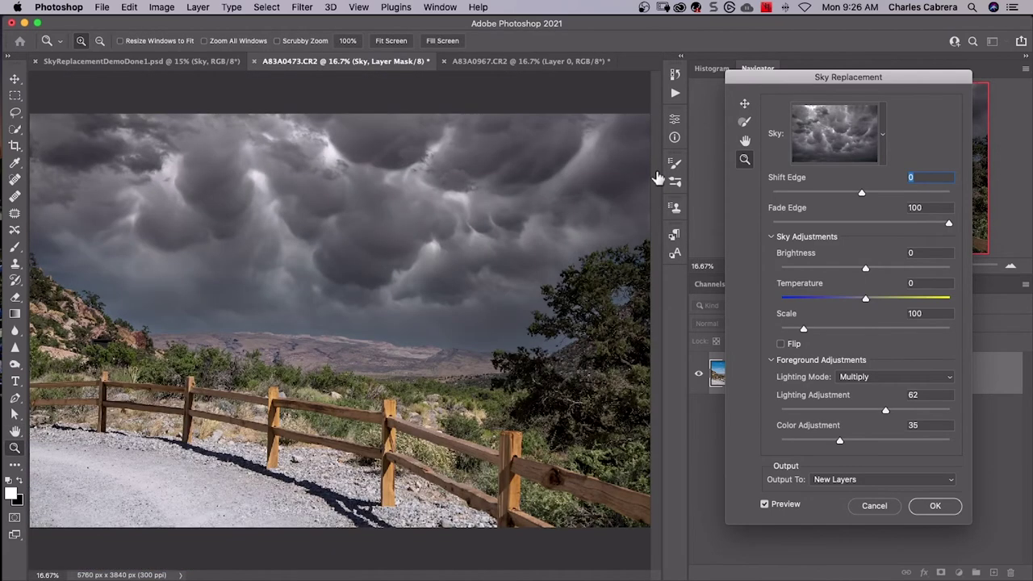
click(402, 218)
alt+click(402, 218)
Blend the sky's horizon edge with Shift Edge 18 and Fade Edge 71.
key(super+equal)
key(super+equal)
key(super+equal)
key(super+equal)
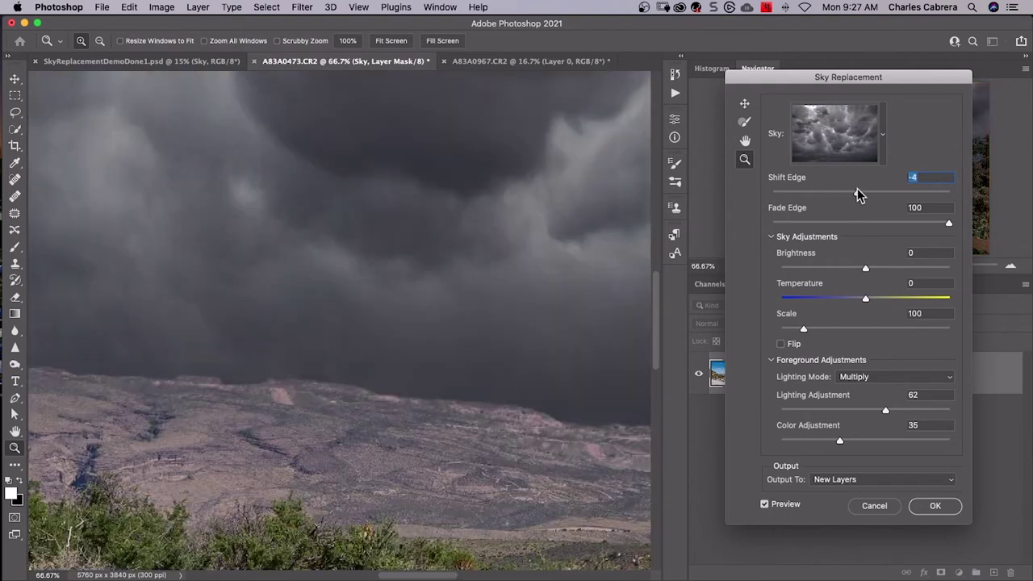
click(858, 196)
drag(858, 196, 894, 194)
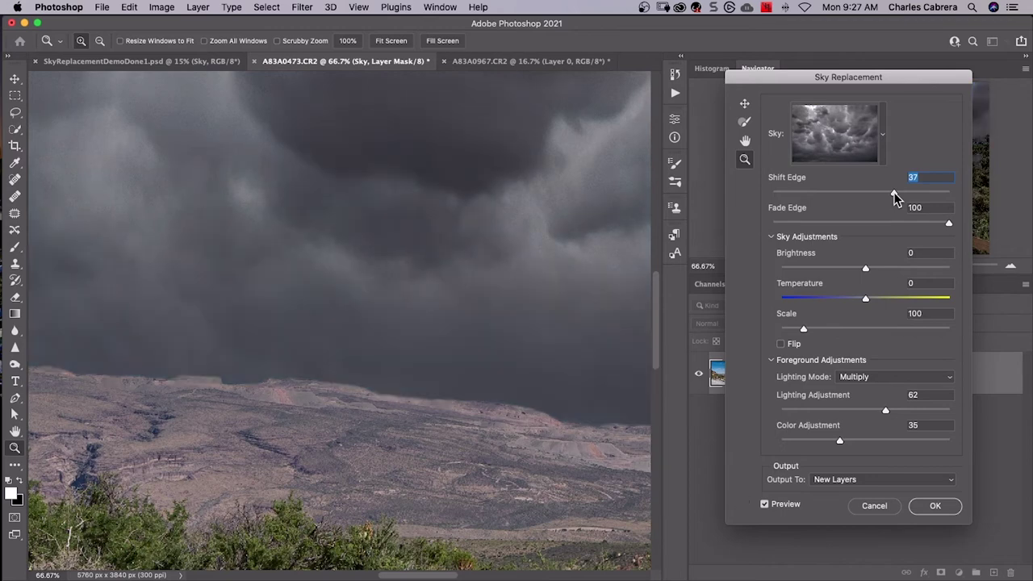
drag(894, 195, 878, 193)
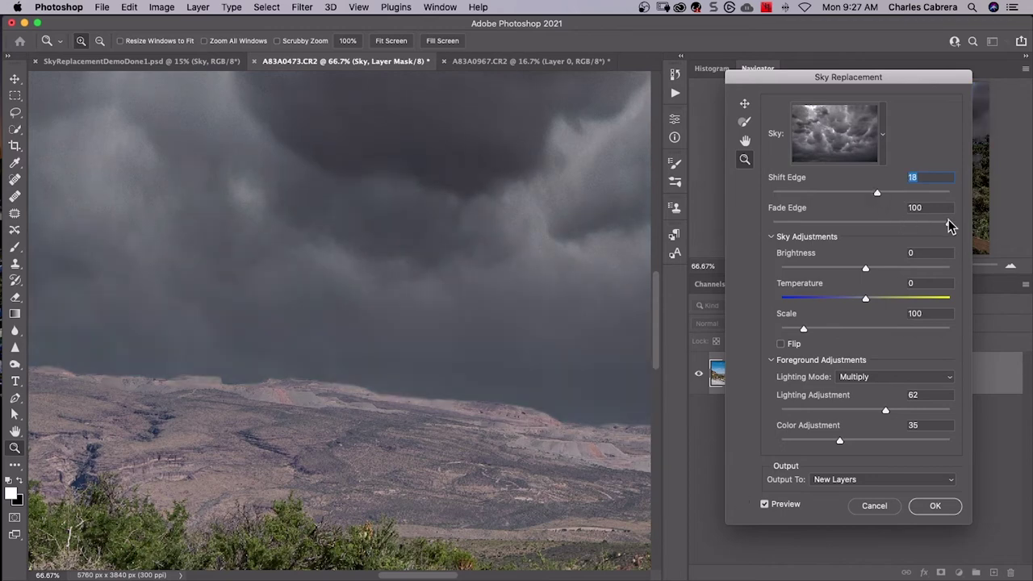
drag(948, 222, 902, 227)
Set sky brightness -14, temperature 10, scale 94, and flip the sky horizontally.
key(super+minus)
key(super+minus)
key(super+minus)
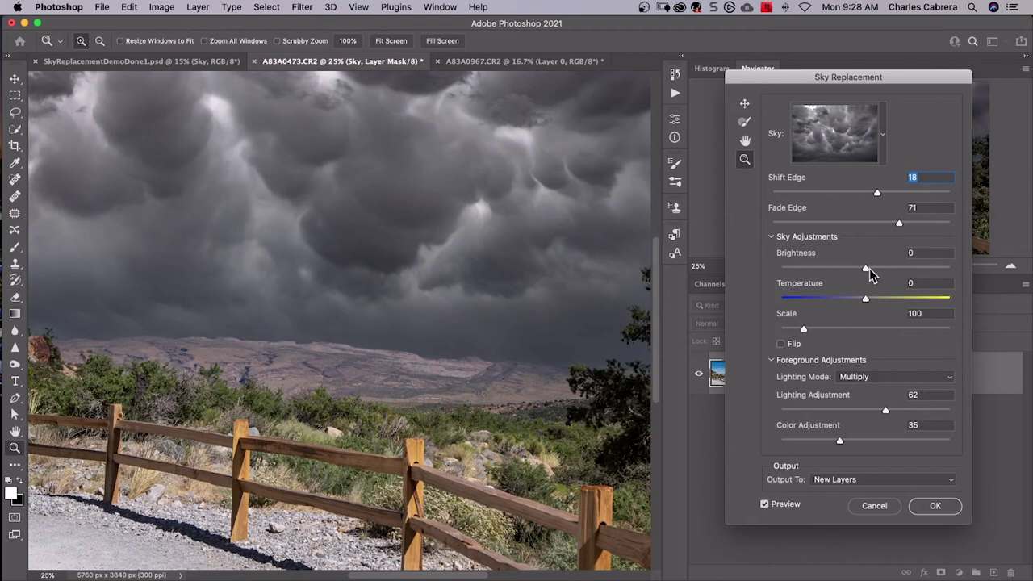
drag(866, 268, 874, 300)
mouse_move(804, 332)
mouse_down()
mouse_move(842, 333)
mouse_move(803, 334)
mouse_up()
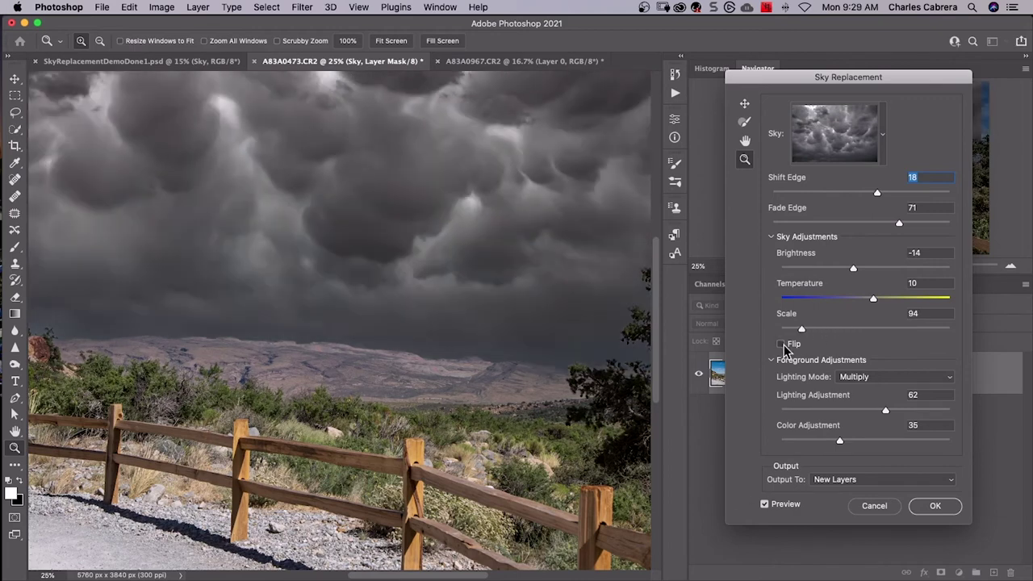
click(782, 345)
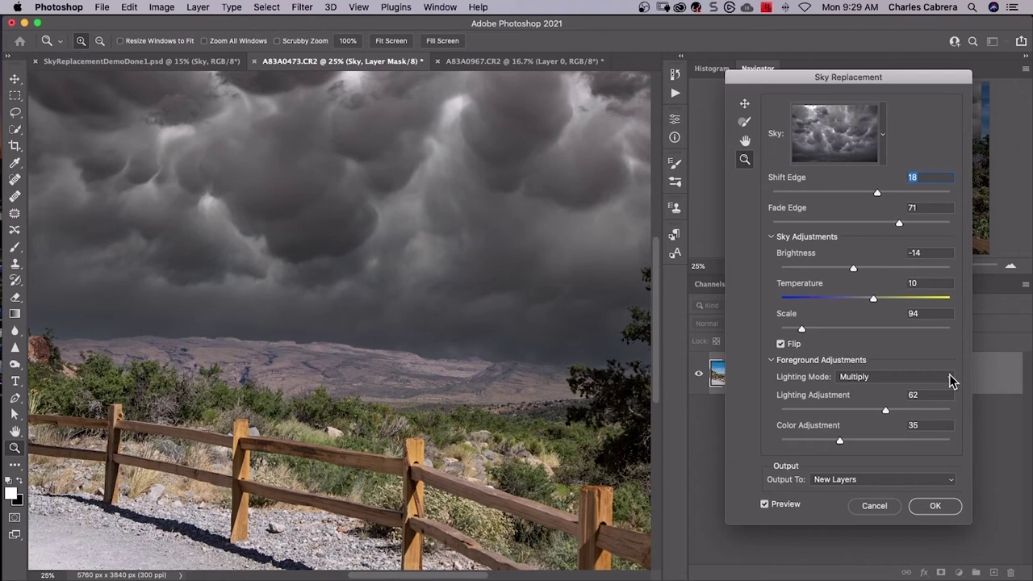
Keep Multiply foreground lighting after trying Screen, with Lighting Adjustment 76 and Color Adjustment 88.
click(951, 381)
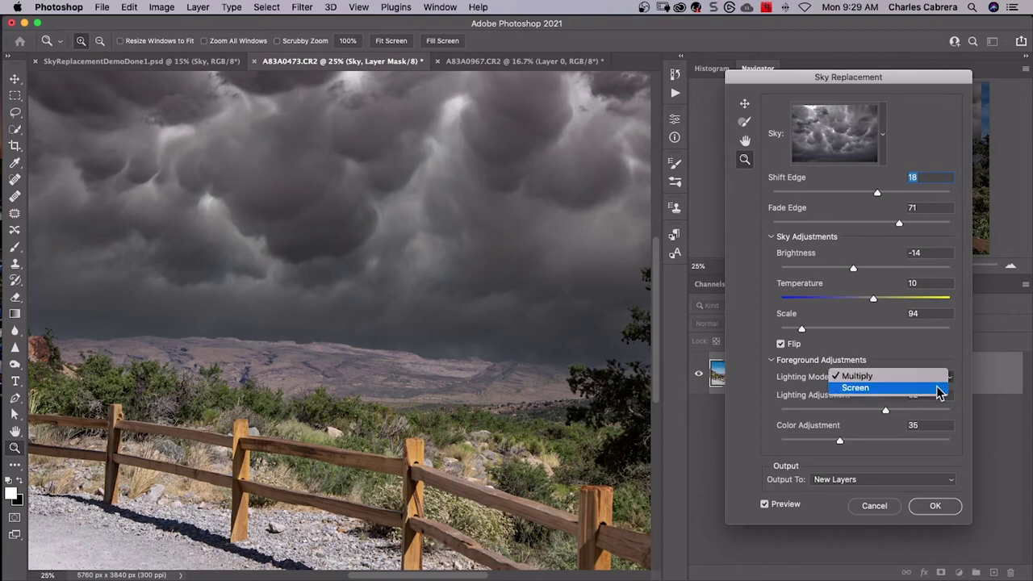
click(936, 389)
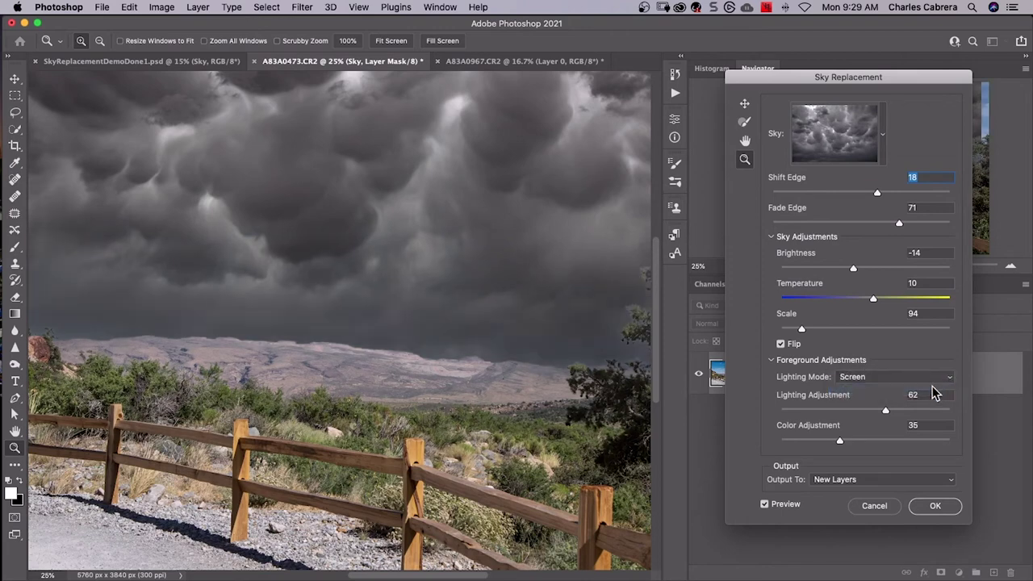
click(932, 376)
click(925, 365)
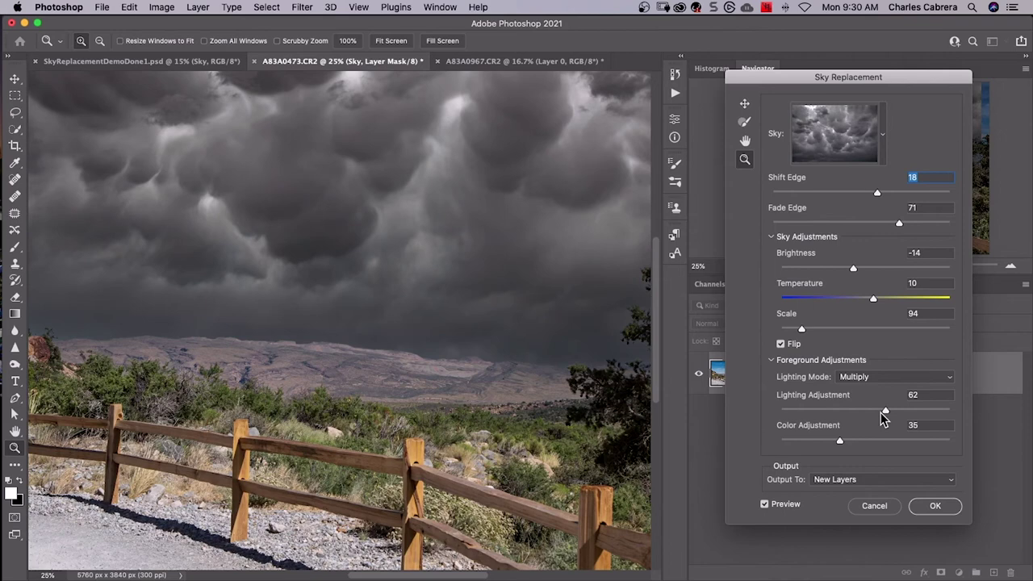
drag(885, 410, 918, 412)
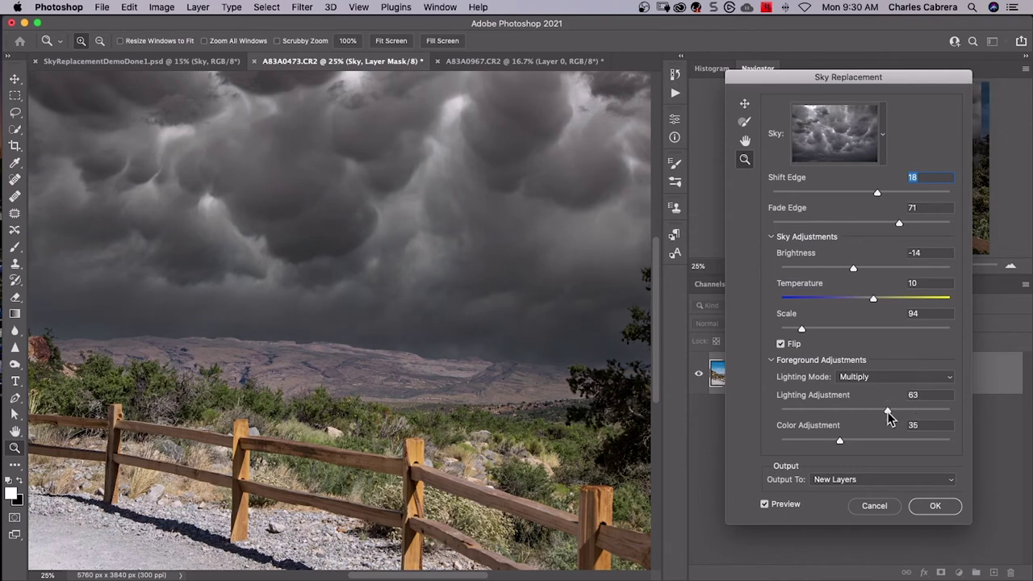
drag(803, 412, 900, 412)
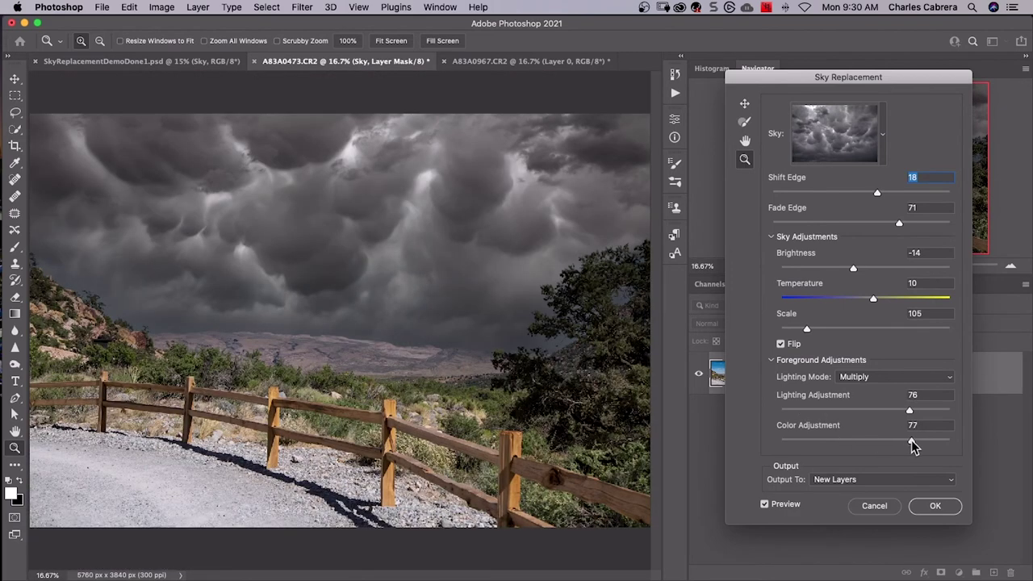
drag(911, 440, 910, 443)
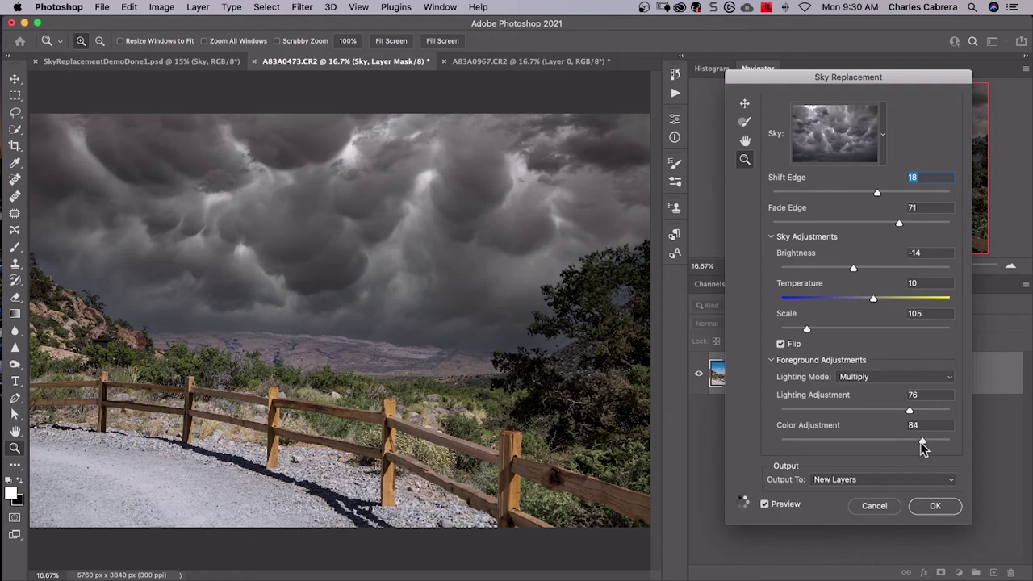
drag(922, 441, 929, 441)
Keep the Sky Replacement output set to New Layers.
click(951, 479)
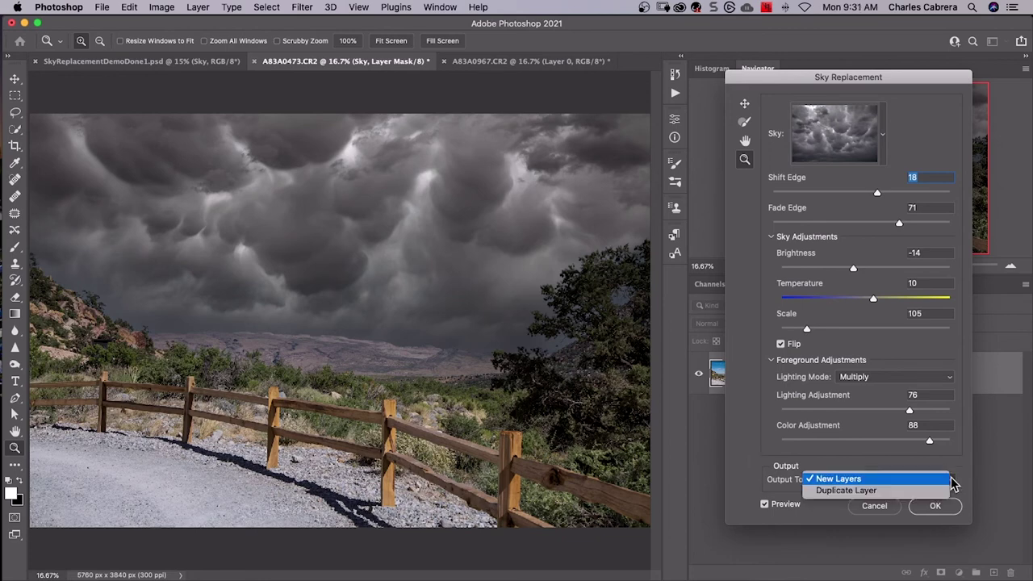
click(729, 456)
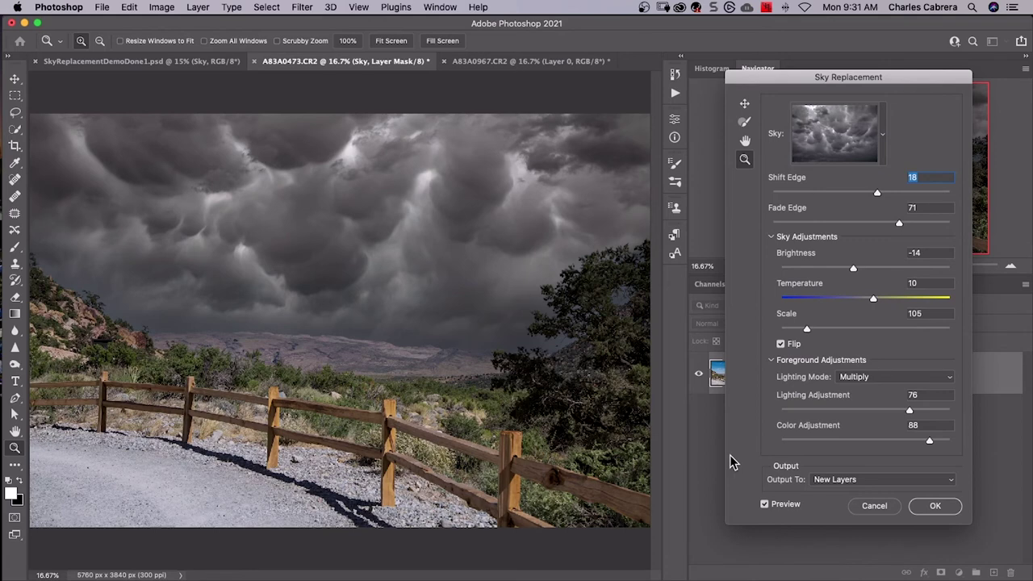
click(886, 479)
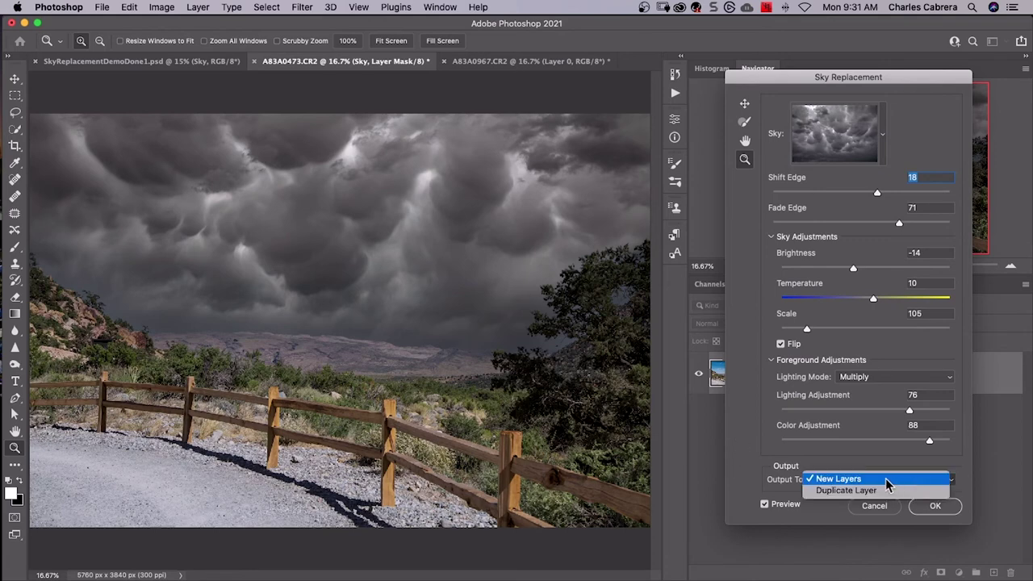
click(885, 480)
Apply the sky replacement as new layers and toggle Foreground Lighting to compare its effect.
click(934, 507)
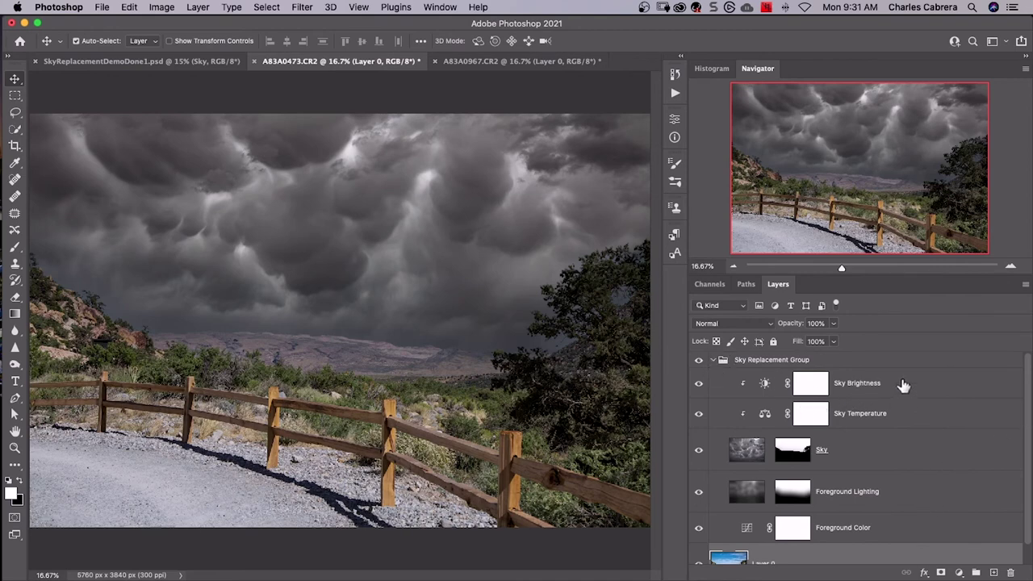
click(872, 450)
click(699, 492)
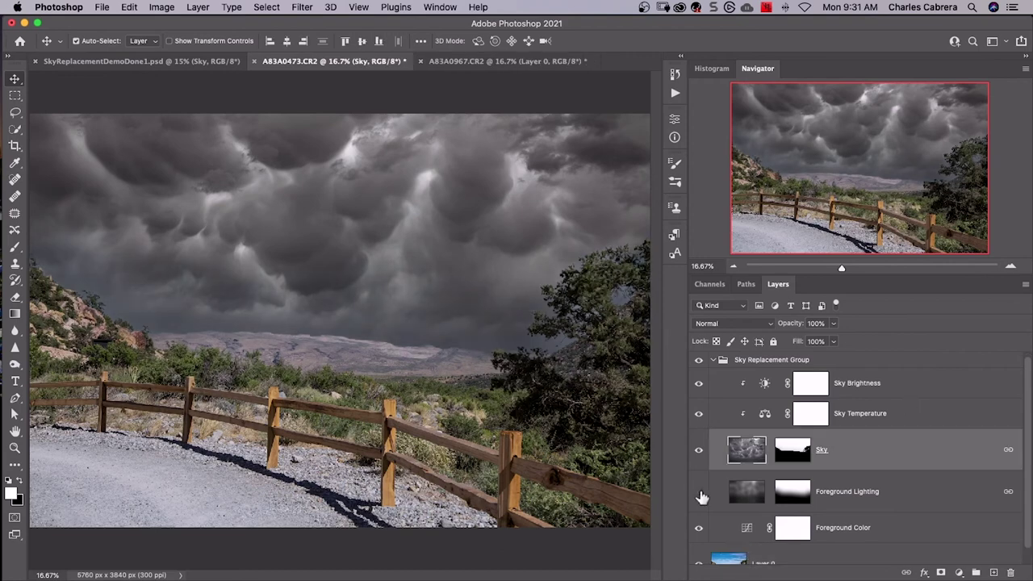
click(699, 492)
click(700, 494)
click(700, 494)
click(700, 493)
click(700, 493)
Hide and reshow the Foreground Color and Sky layers to compare with the original.
click(699, 529)
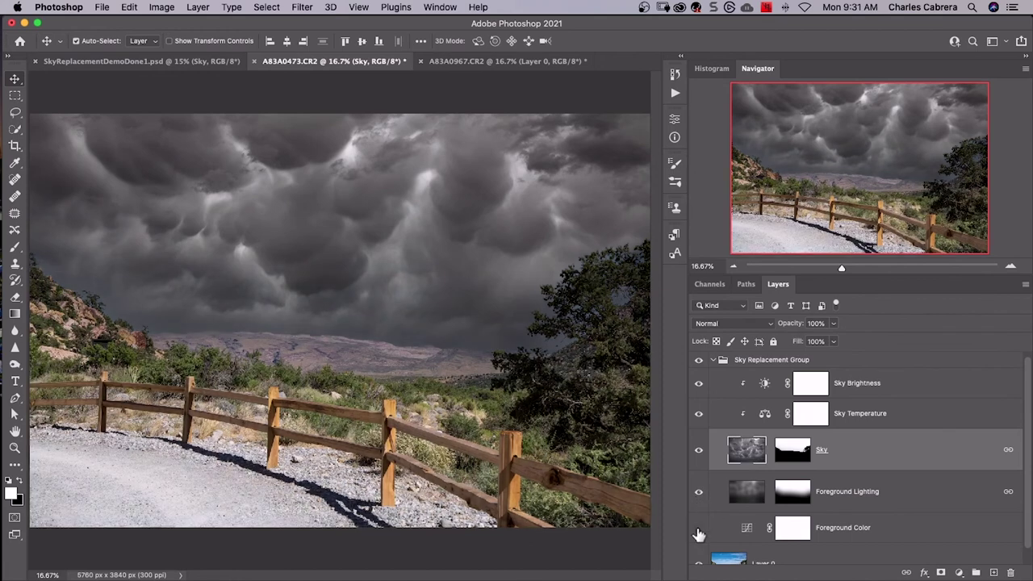
click(699, 530)
click(698, 451)
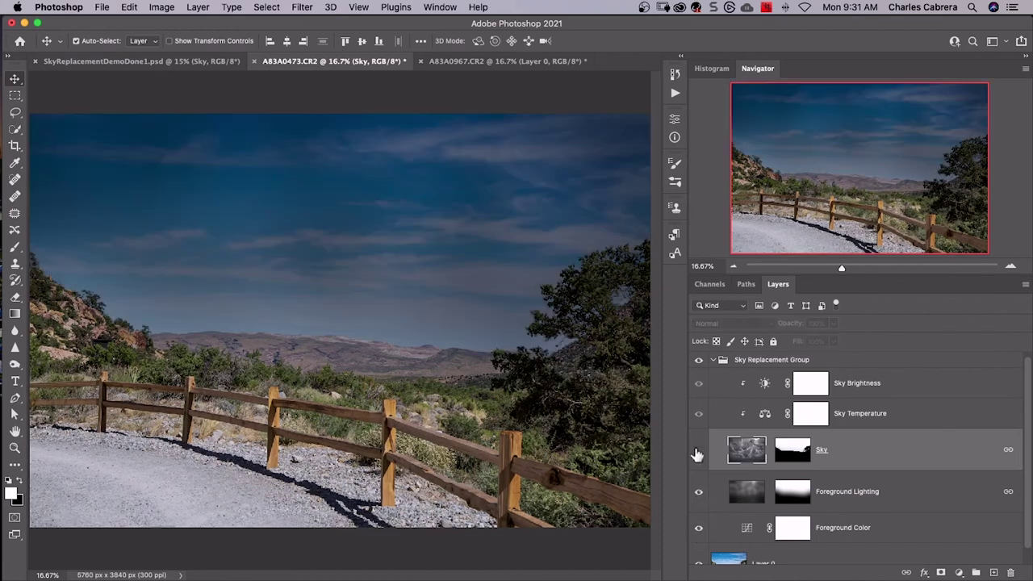
click(698, 451)
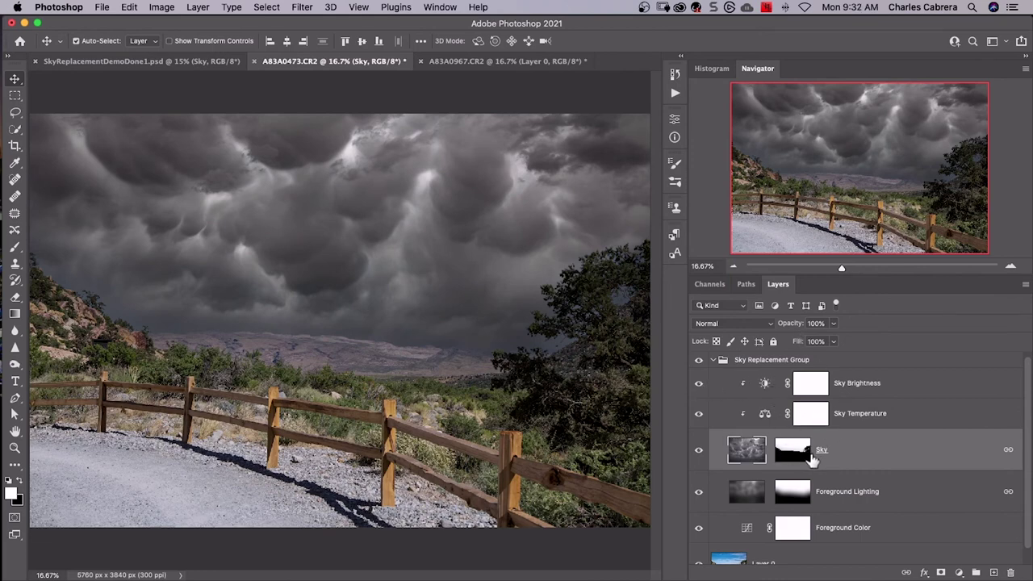
Review the Sky Brightness and Sky Temperature adjustment settings in Properties.
double_click(743, 385)
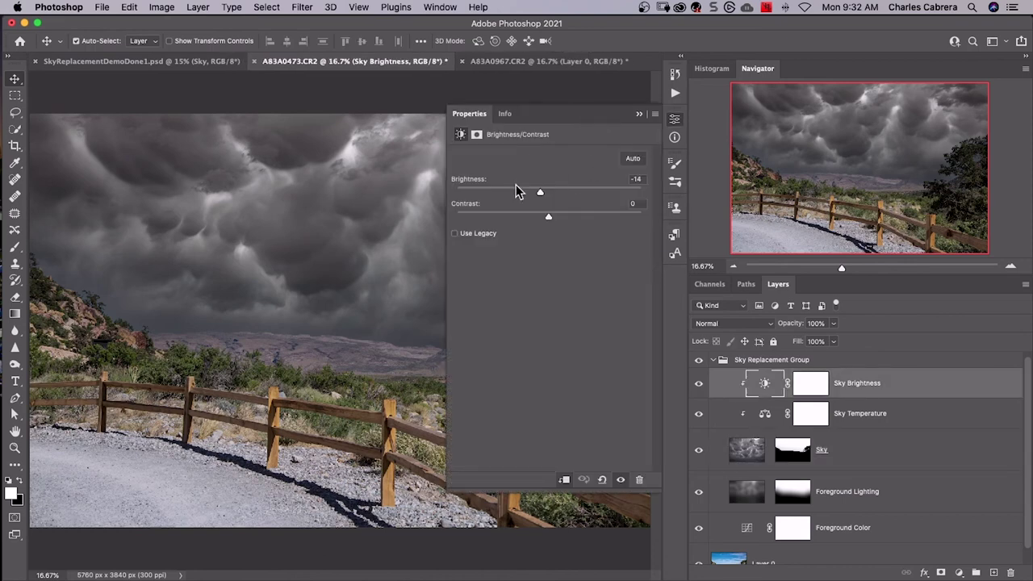
click(639, 114)
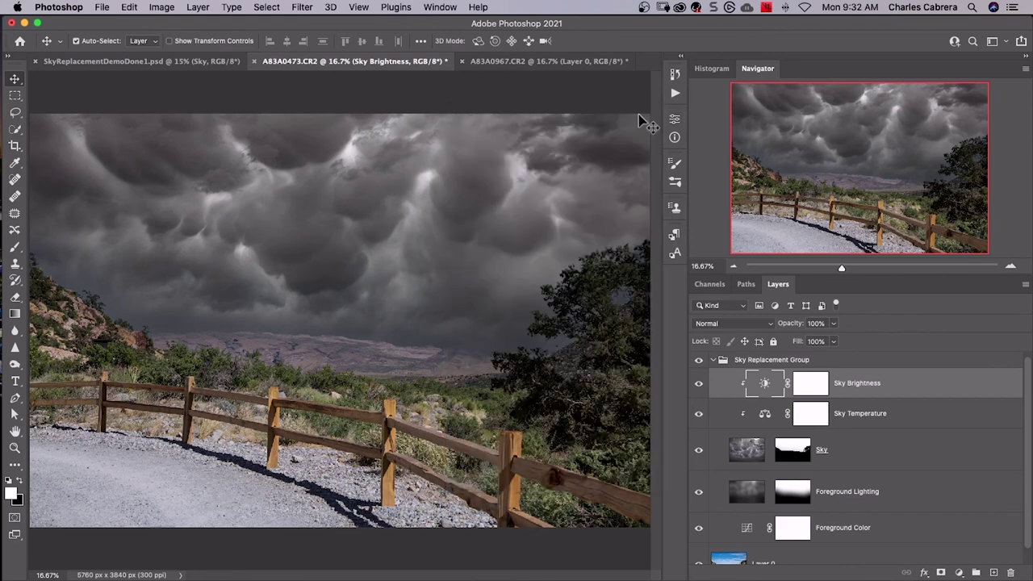
click(764, 414)
double_click(765, 414)
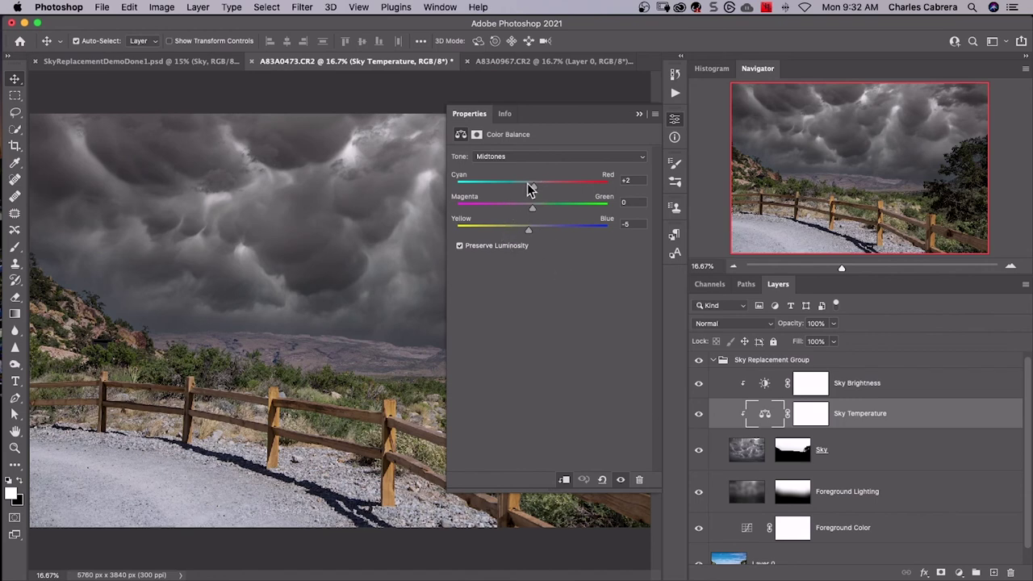
click(640, 115)
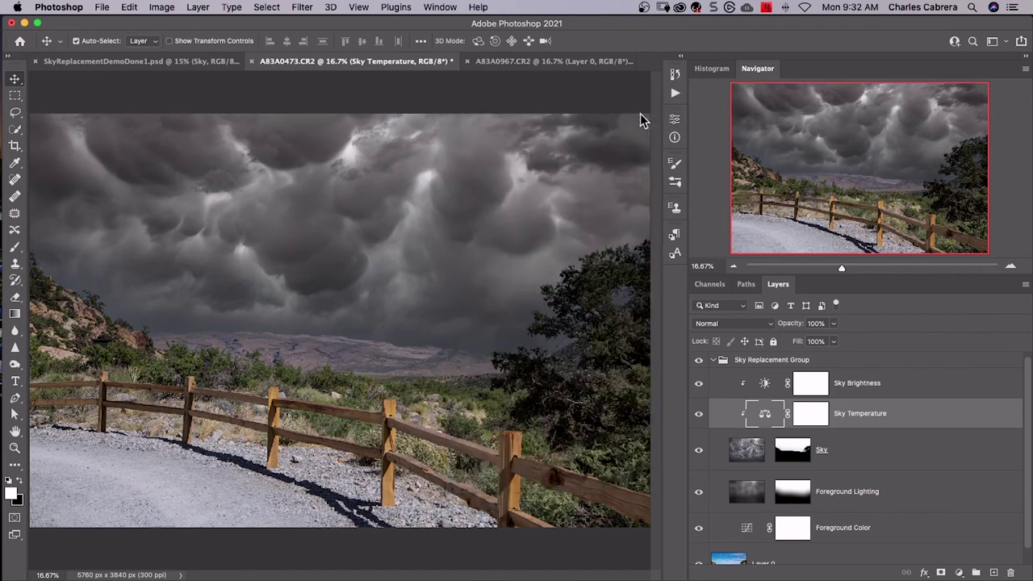
Disable and re-enable the Foreground Lighting mask, then review the Foreground Color curves.
click(793, 453)
click(792, 494)
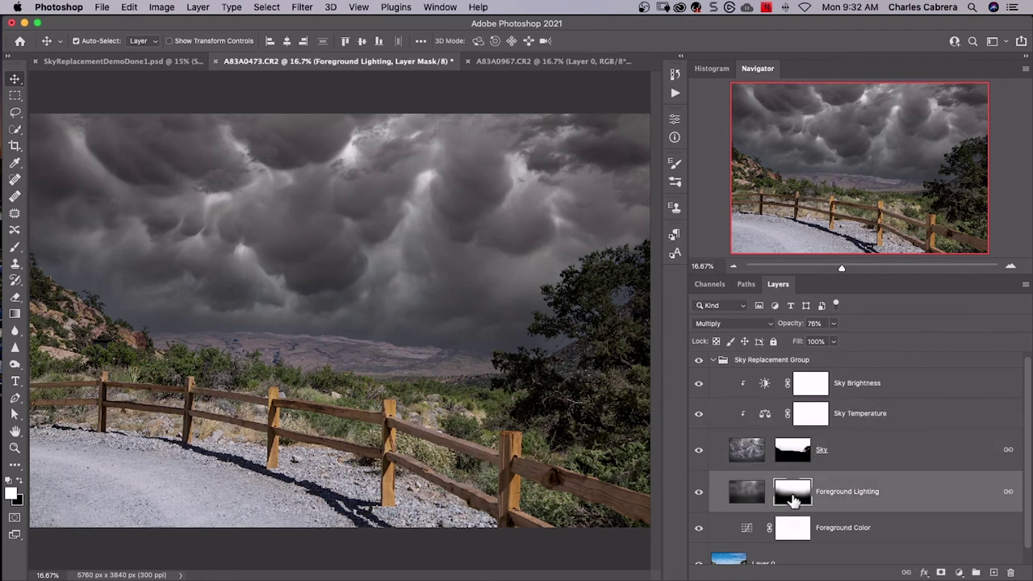
shift+click(794, 497)
shift+click(794, 495)
double_click(747, 530)
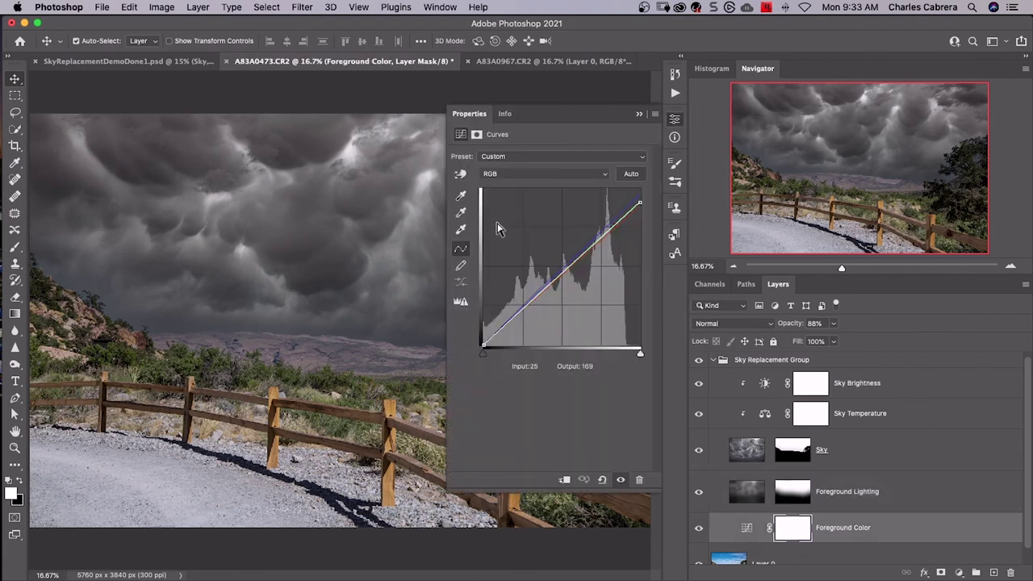
click(639, 114)
Scroll the Layers panel down and show the storm sky over the original photo again.
scroll(888, 491, down, 1)
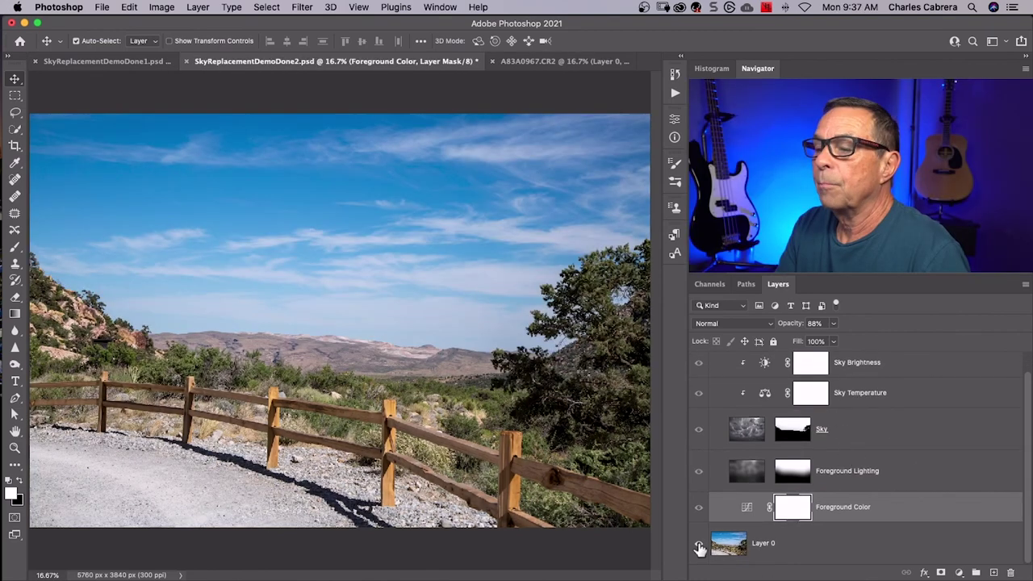
alt+click(700, 548)
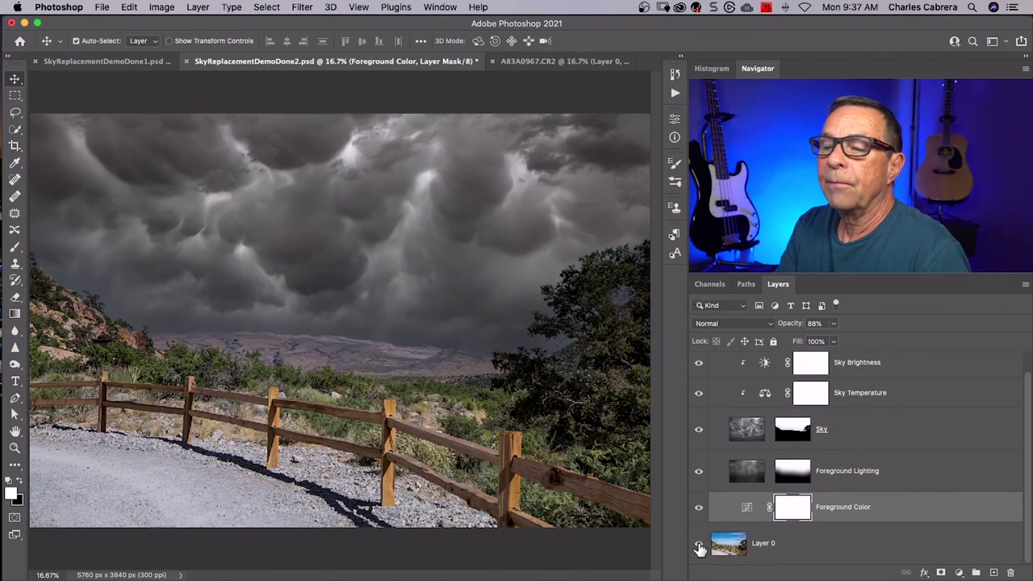